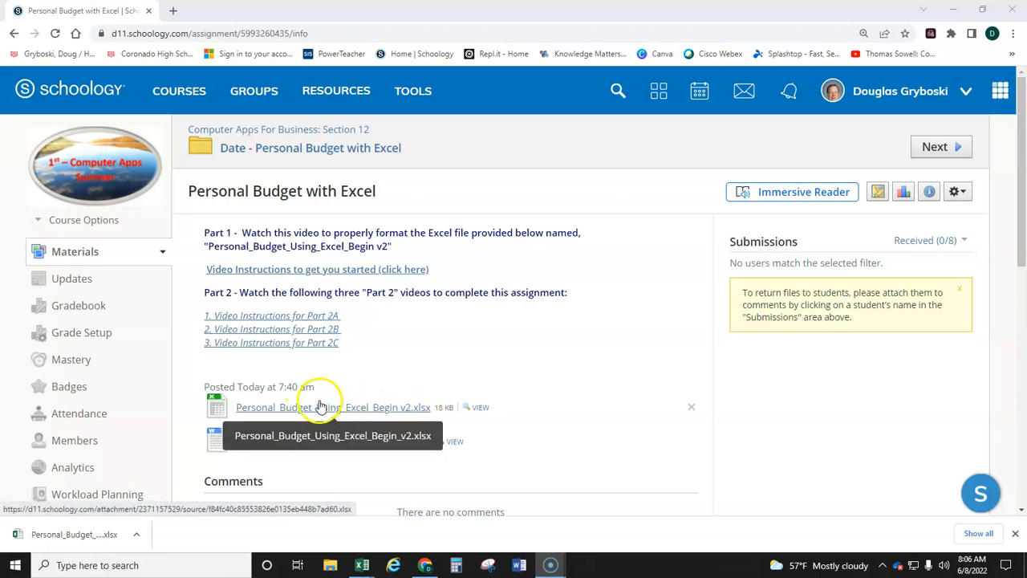
Step: Download Personal_Budget_Using_Excel_Begin v2.xlsx from the assignment page, switch to the workbook in Excel and look over its budget rows
left_click(391, 413)
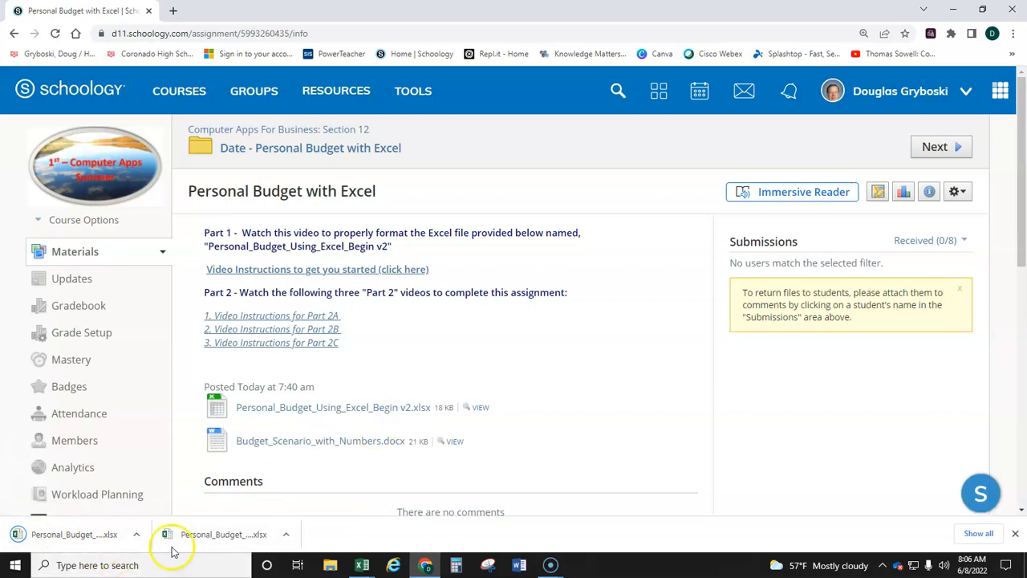
left_click(363, 566)
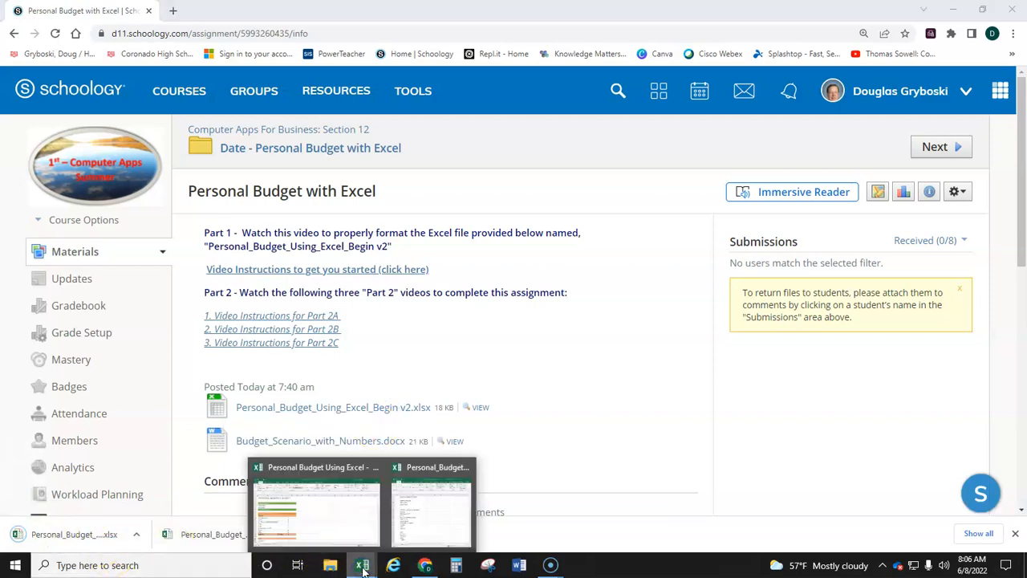
left_click(417, 527)
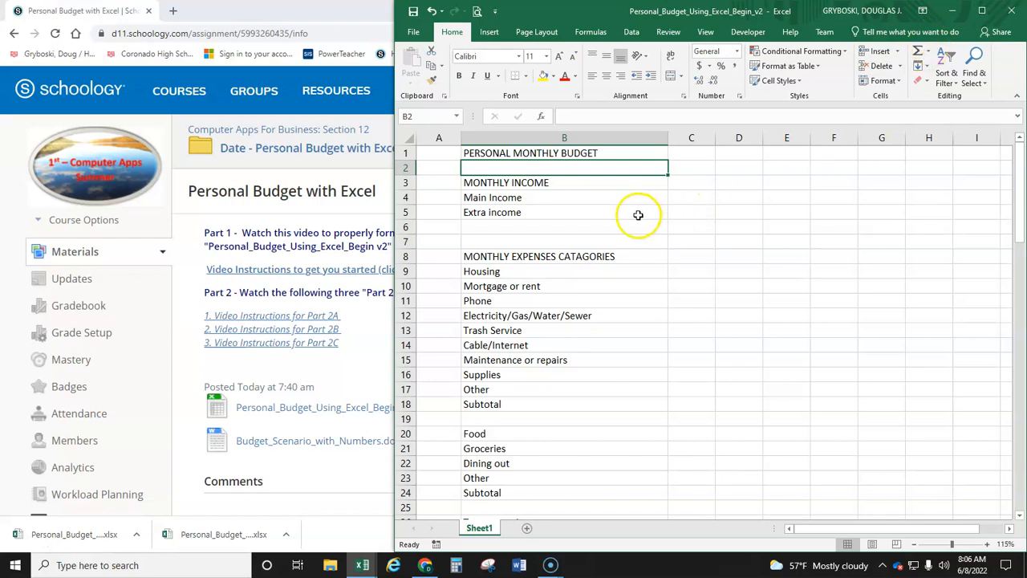
scroll(638, 215, "down", 20)
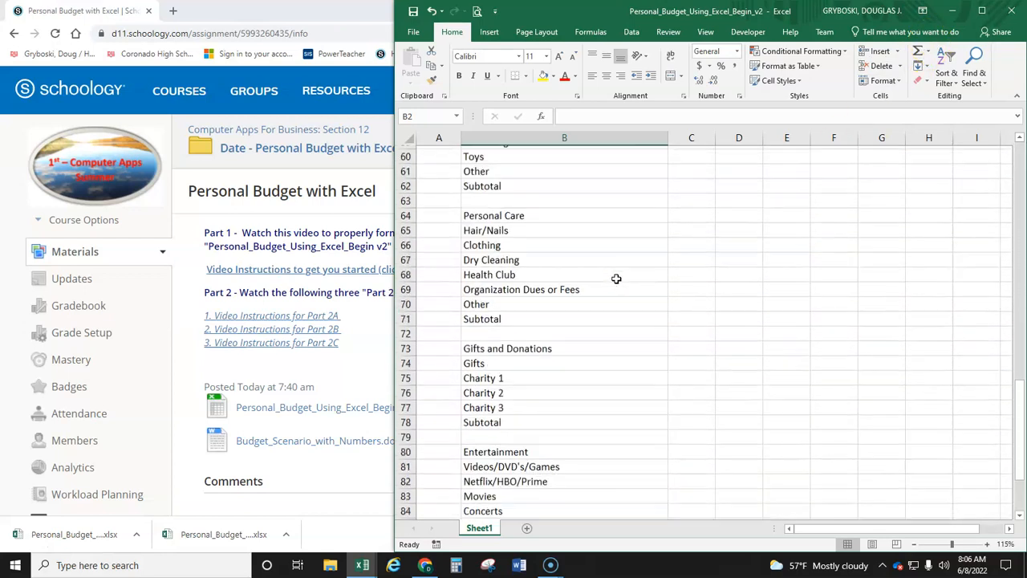
scroll(615, 277, "down", 6)
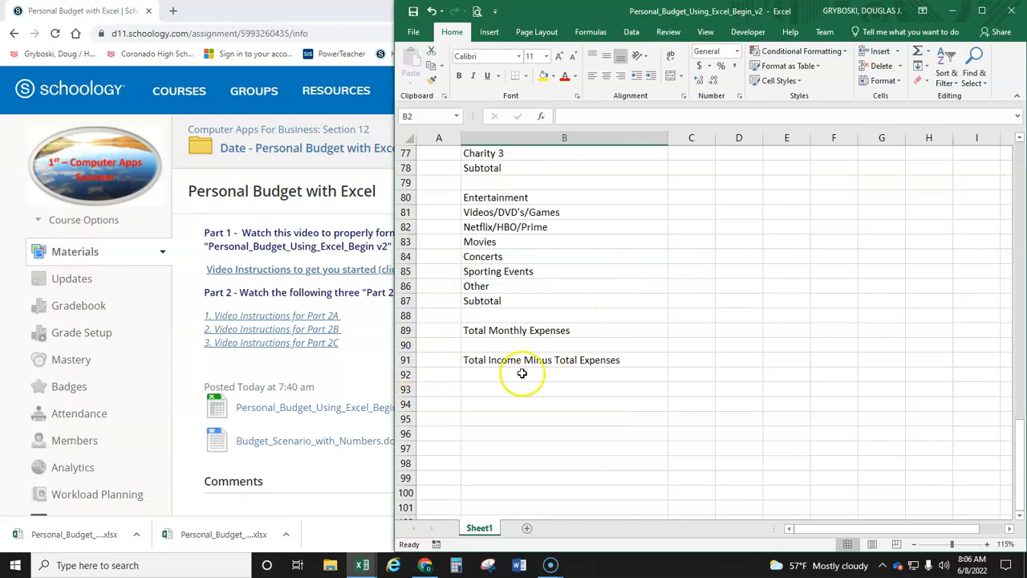
scroll(535, 364, "up", 20)
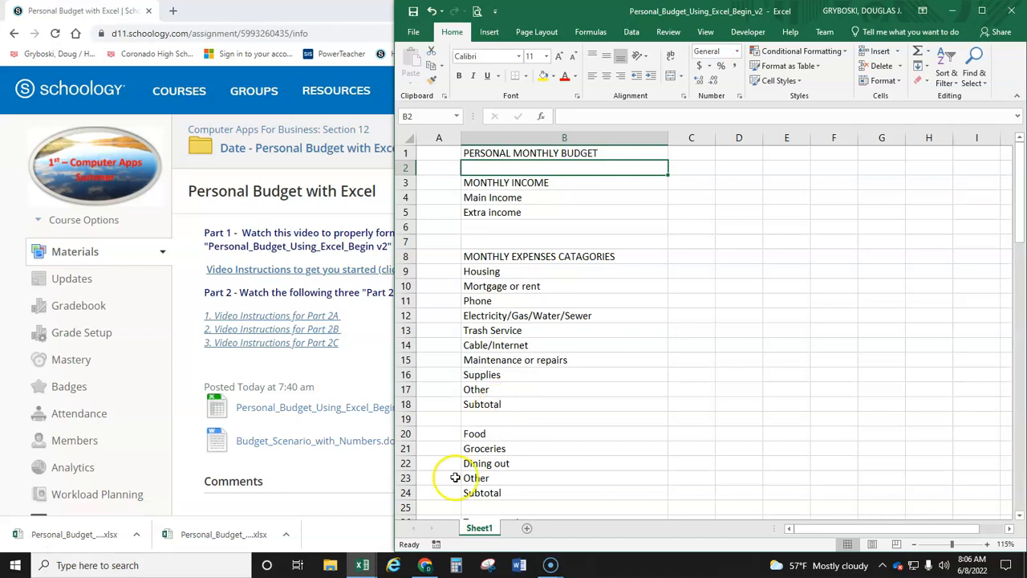
Step: Place the formatted Personal Budget example workbook side by side with the unformatted one and review its sections down to the final totals
mouse_move(370, 566)
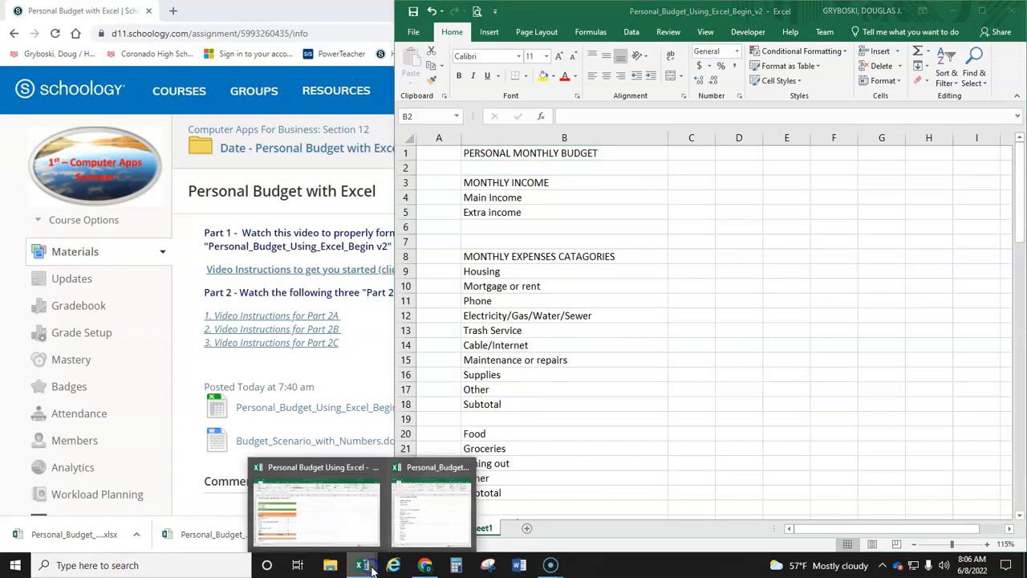
left_click(314, 510)
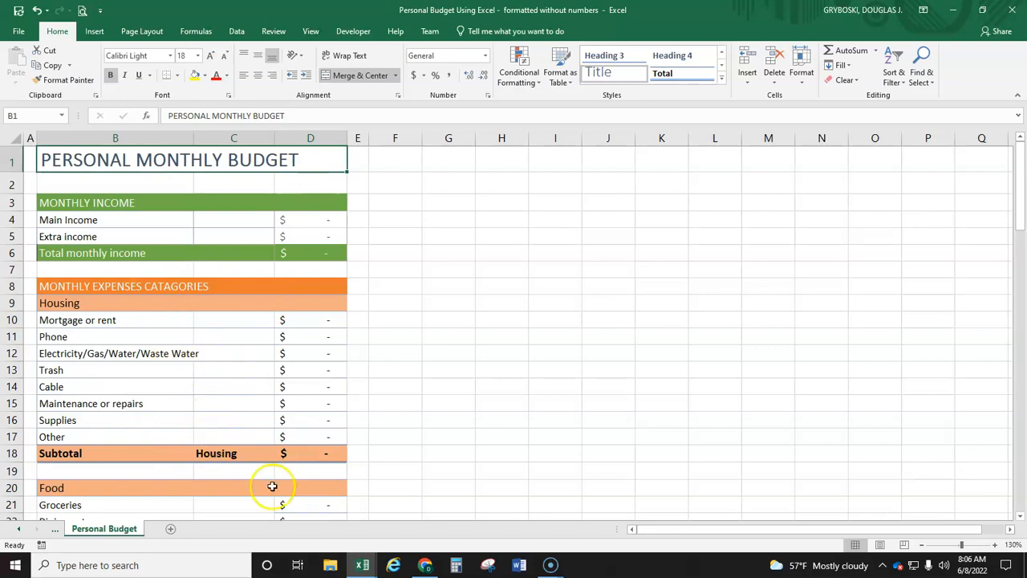
left_click_drag(367, 11, 4, 88)
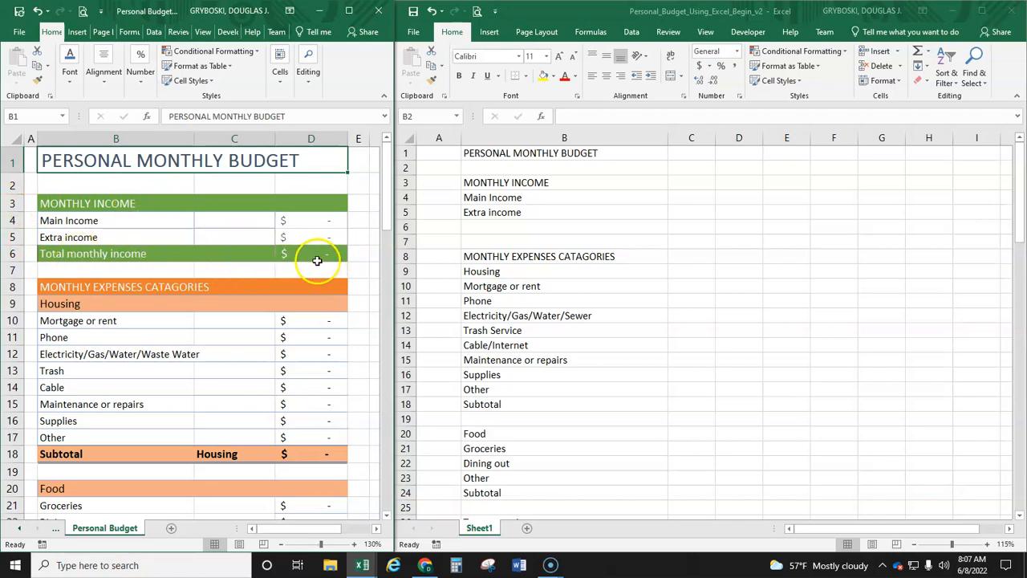
scroll(300, 275, "down", 2)
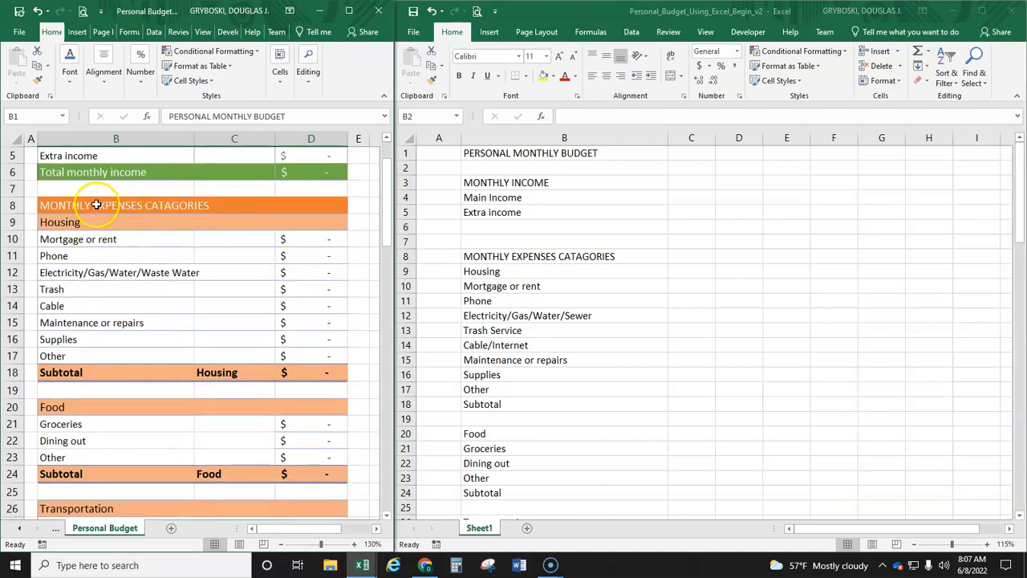
scroll(105, 422, "down", 4)
scroll(107, 426, "down", 13)
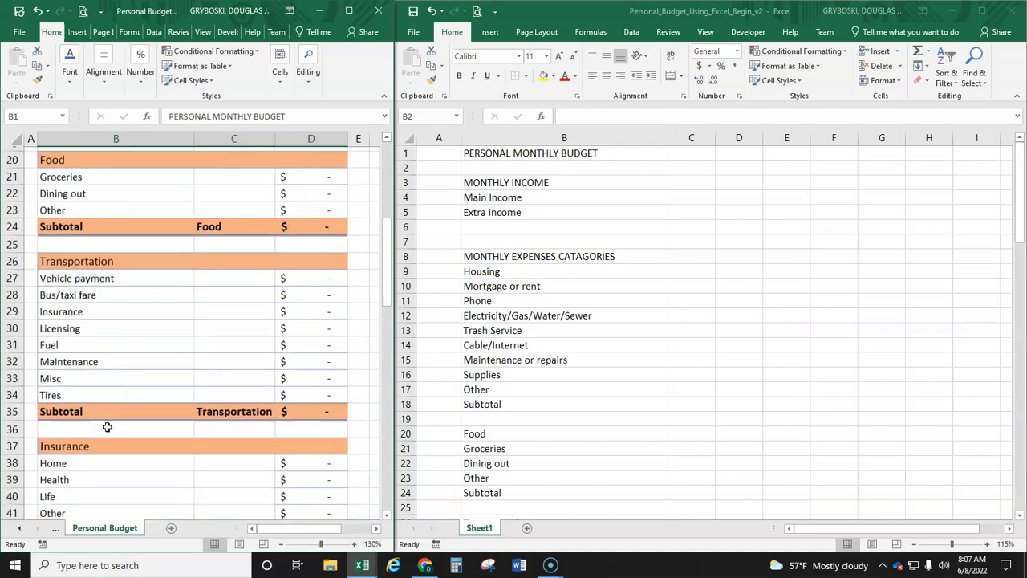
scroll(106, 426, "down", 8)
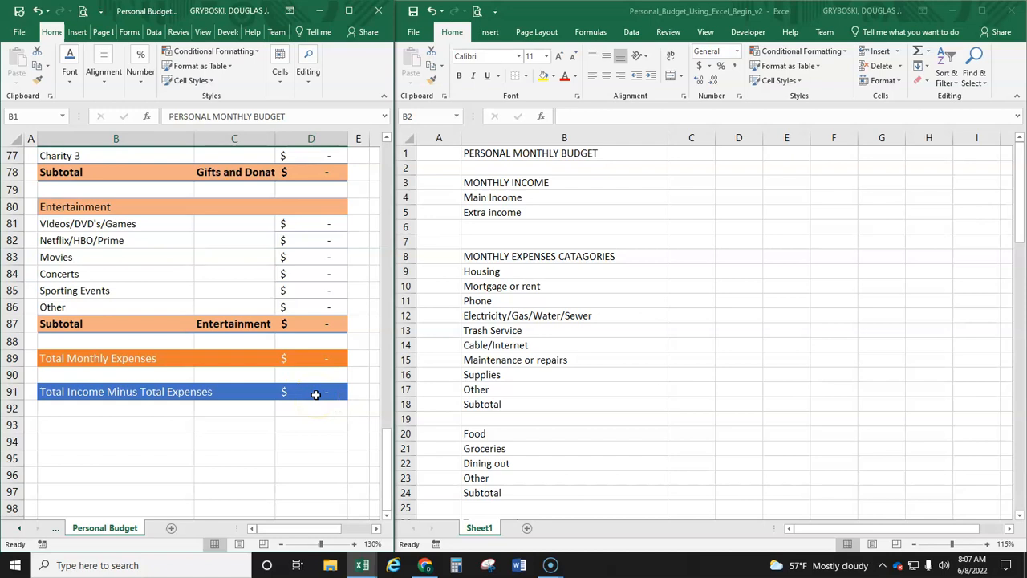
scroll(315, 394, "up", 20)
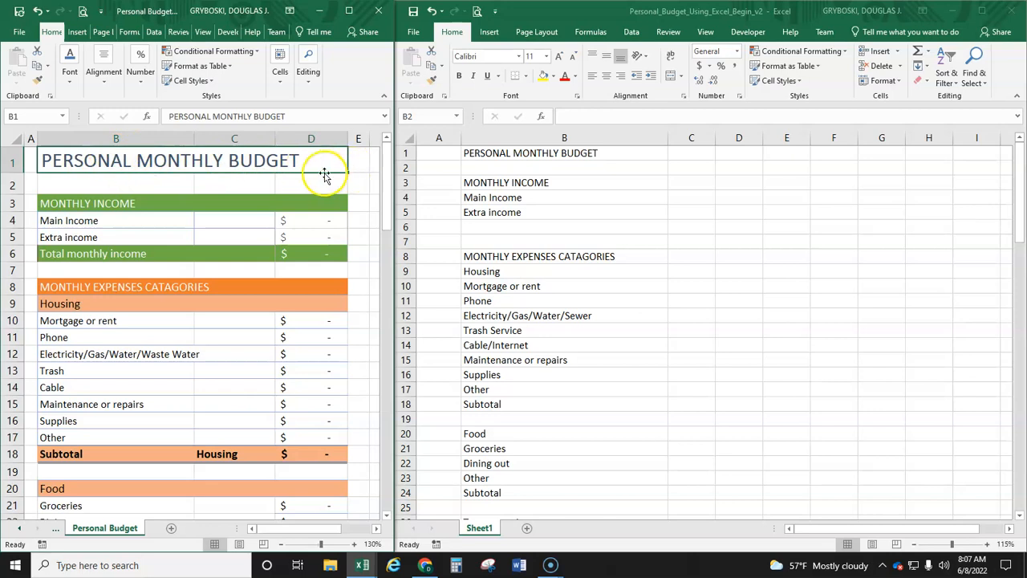
Step: Merge and center the PERSONAL MONTHLY BUDGET heading across B1:D1 in the unformatted workbook
left_click(484, 156)
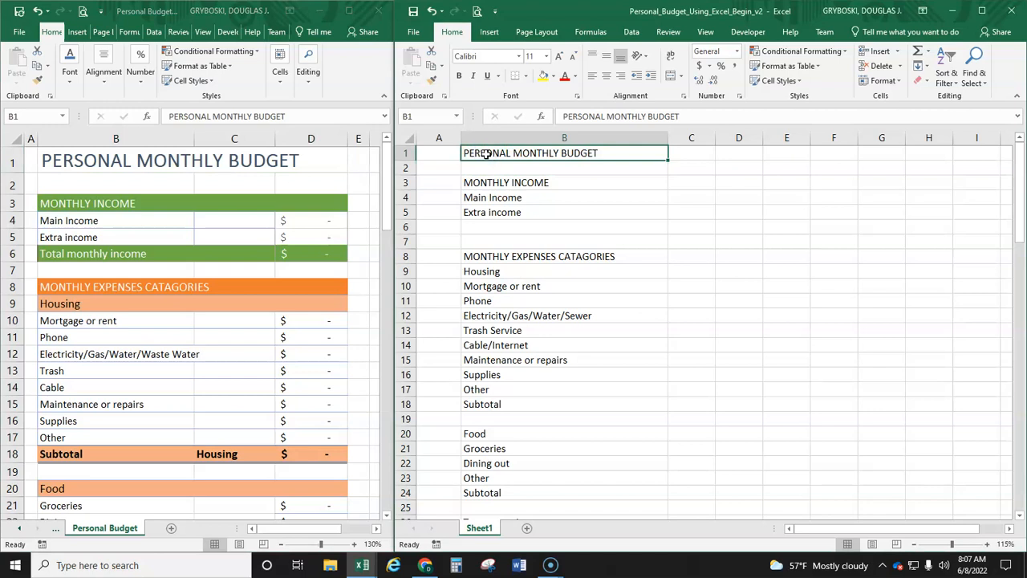
left_click_drag(629, 157, 741, 154)
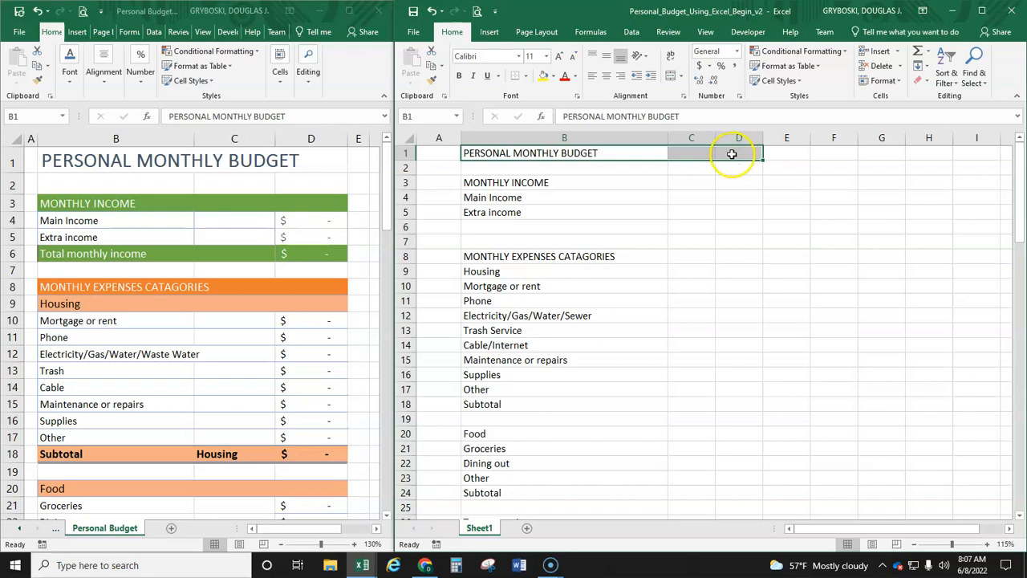
left_click(681, 76)
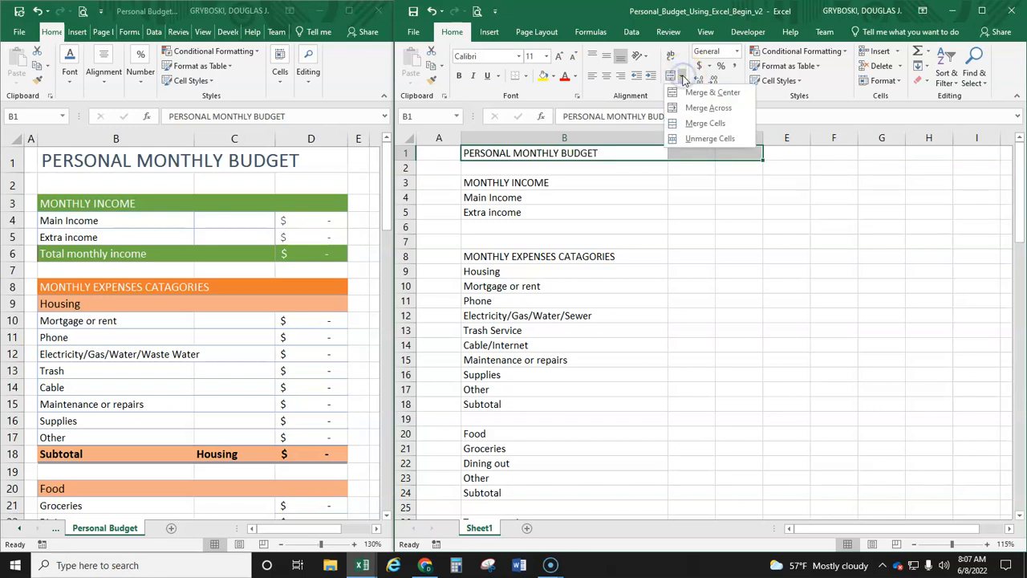
left_click(700, 93)
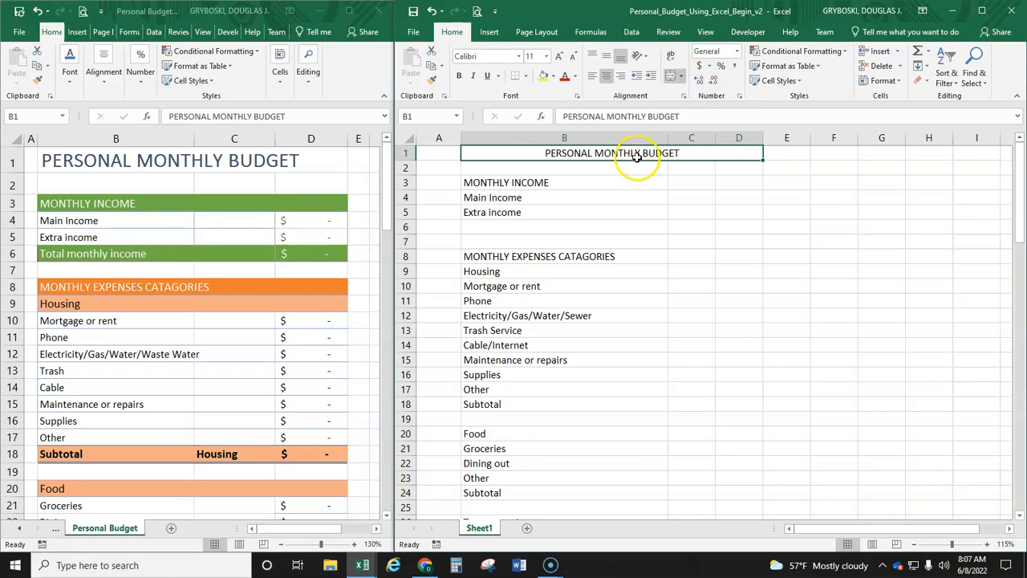
Step: Apply the Title cell style to the merged budget heading and make it bold
left_click(801, 81)
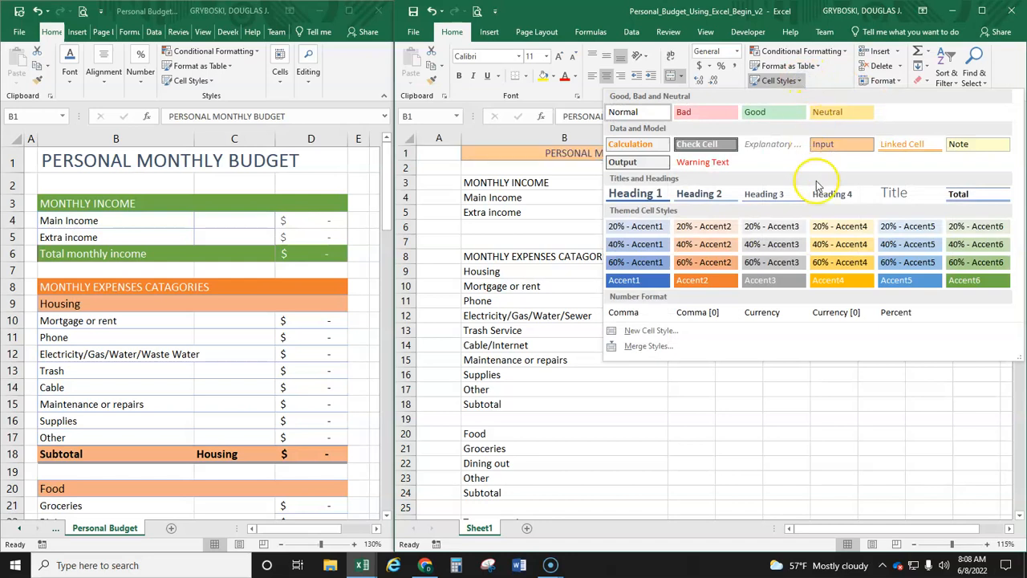
left_click(898, 197)
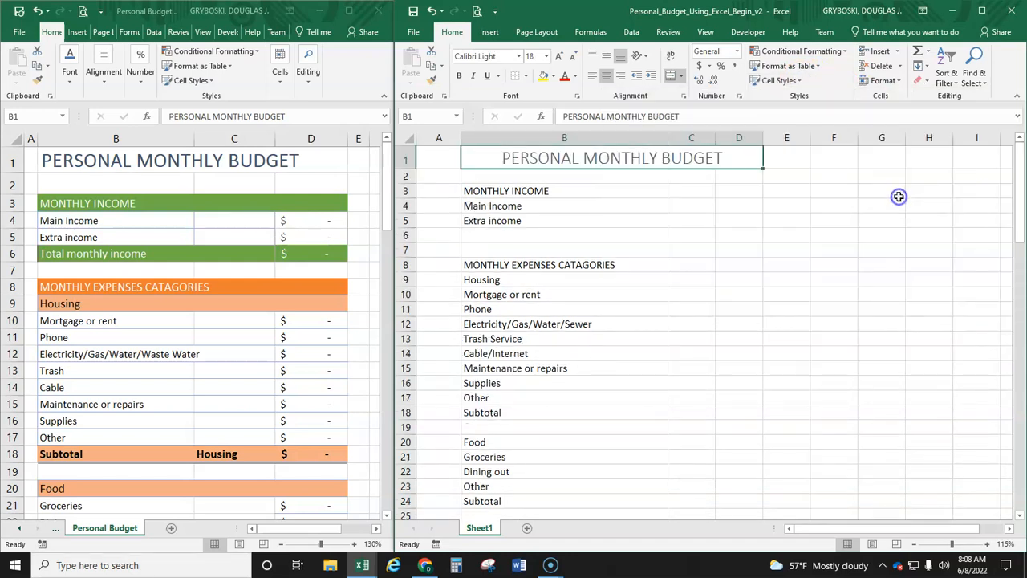
left_click(458, 75)
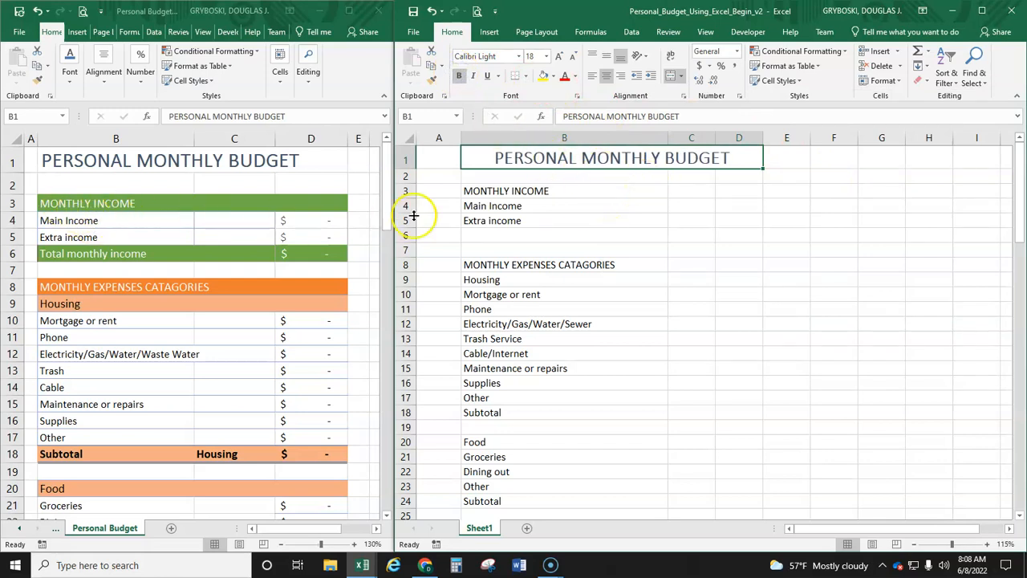
Step: Apply the green Accent6 cell style to the MONTHLY INCOME row, B3:D3
left_click_drag(481, 195, 728, 191)
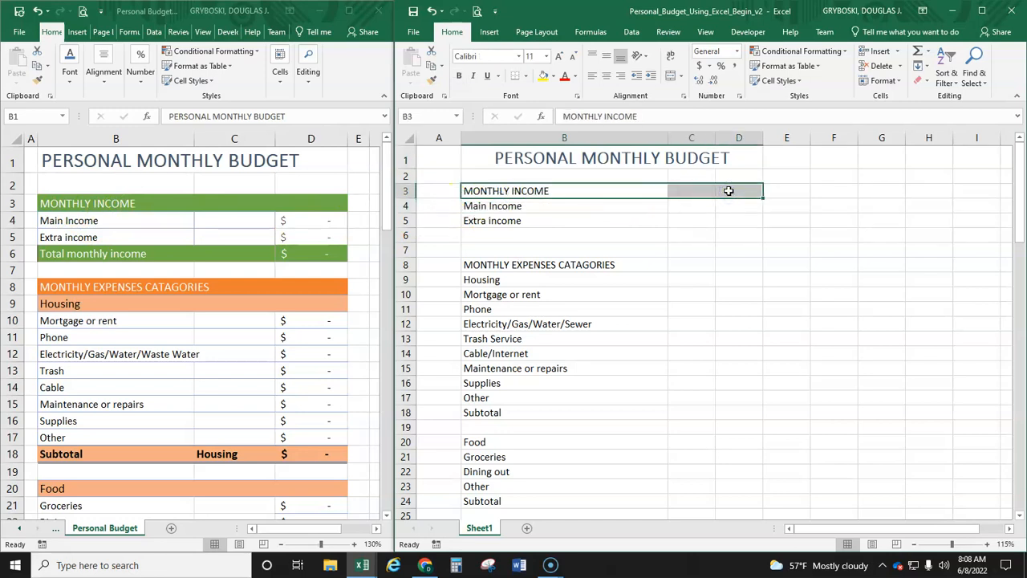
left_click(802, 81)
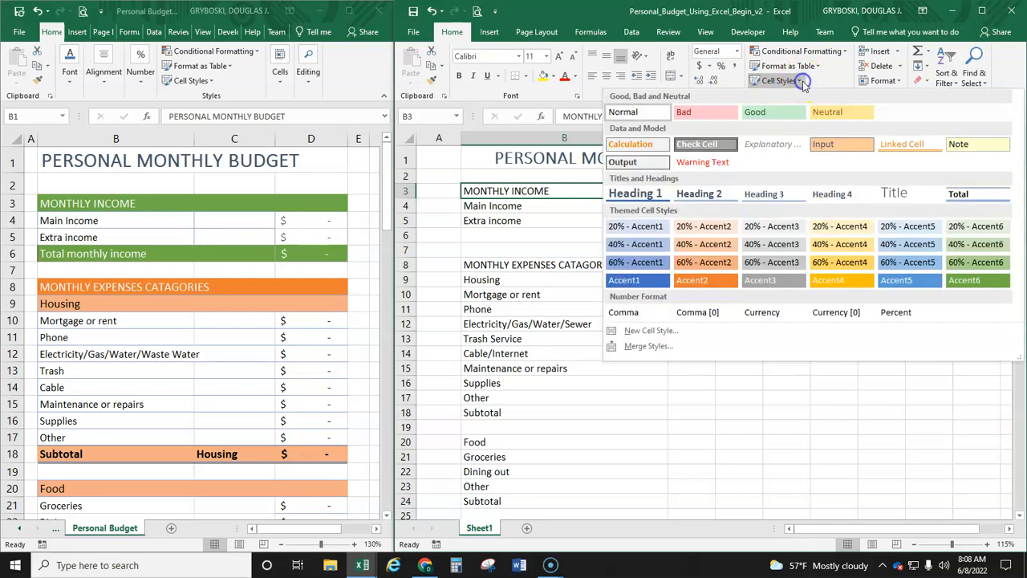
left_click(969, 281)
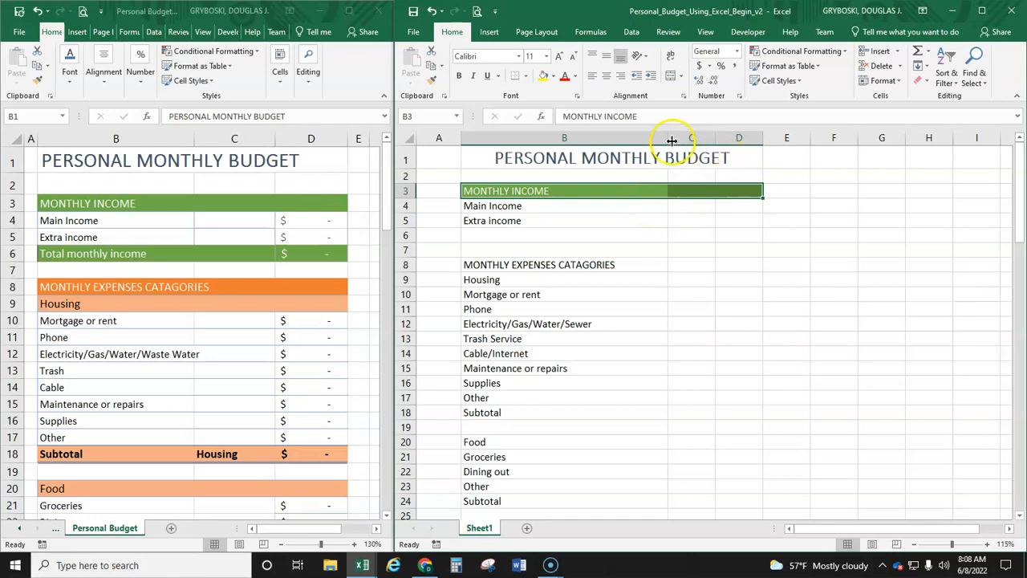
Step: Enter "Total Monthly Income" in B6 and apply the green Accent6 cell style to B6:D6
left_click(483, 233)
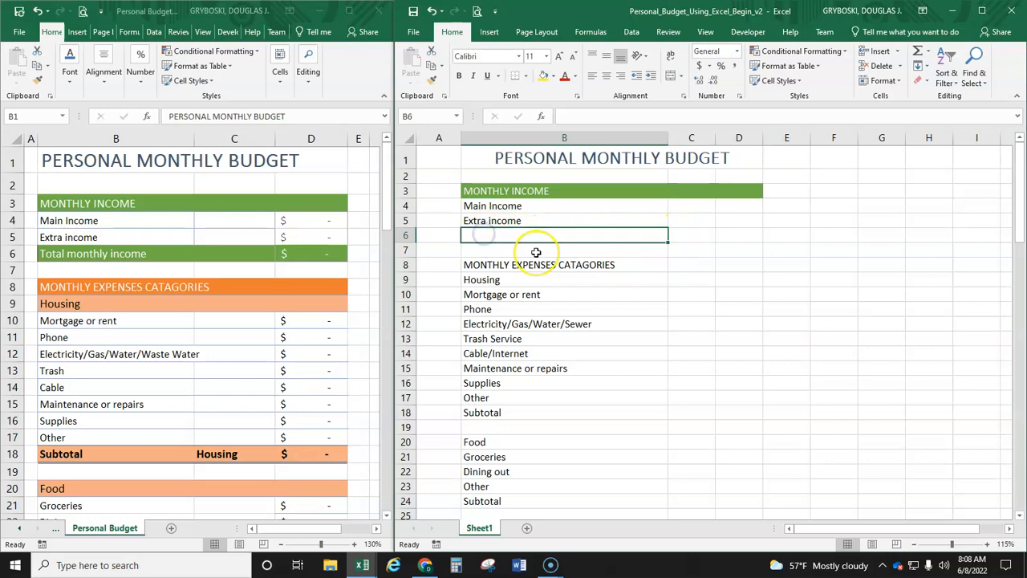
type("Total Monthly Income")
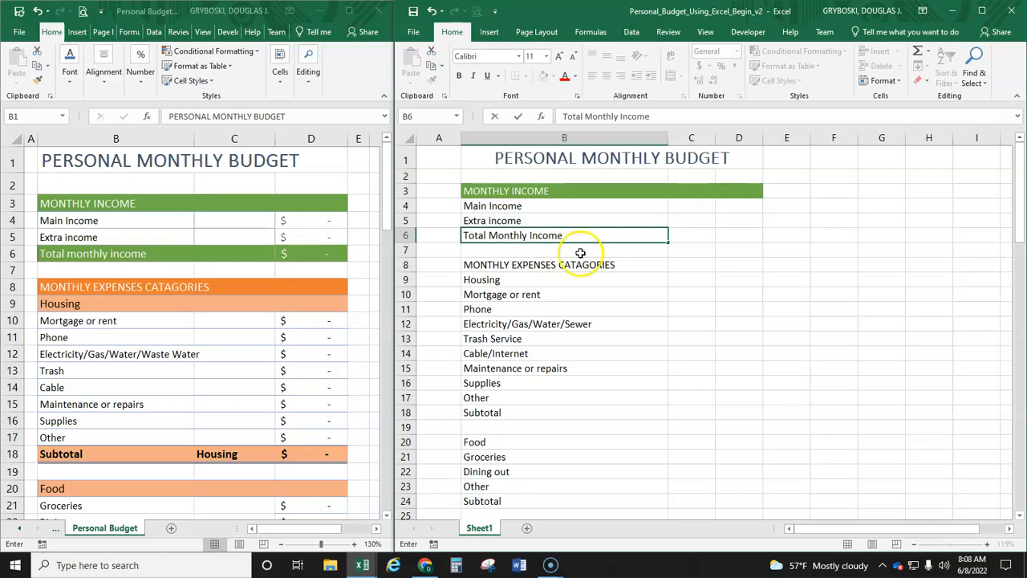
left_click(724, 237)
left_click_drag(527, 236, 744, 240)
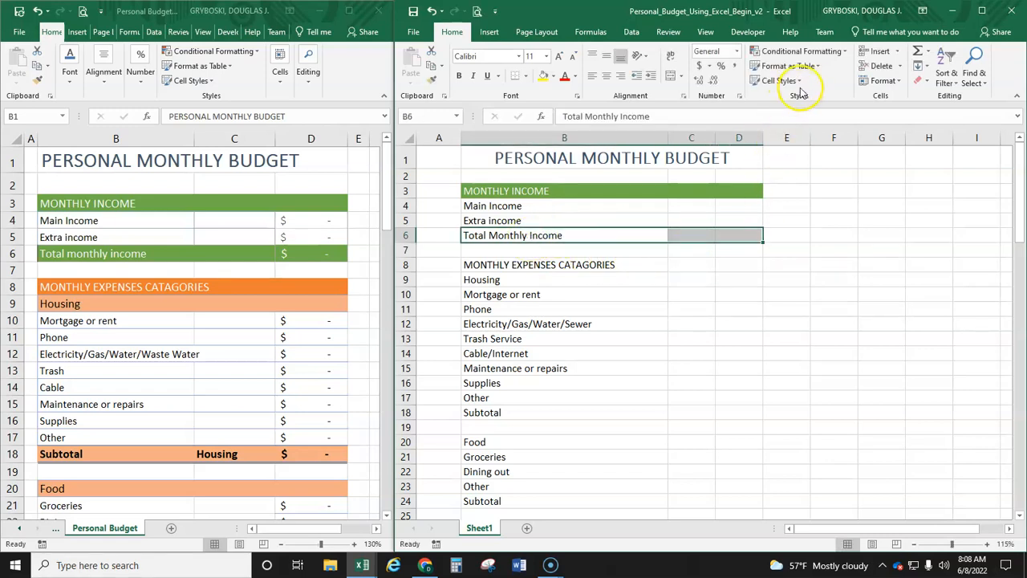
left_click(783, 80)
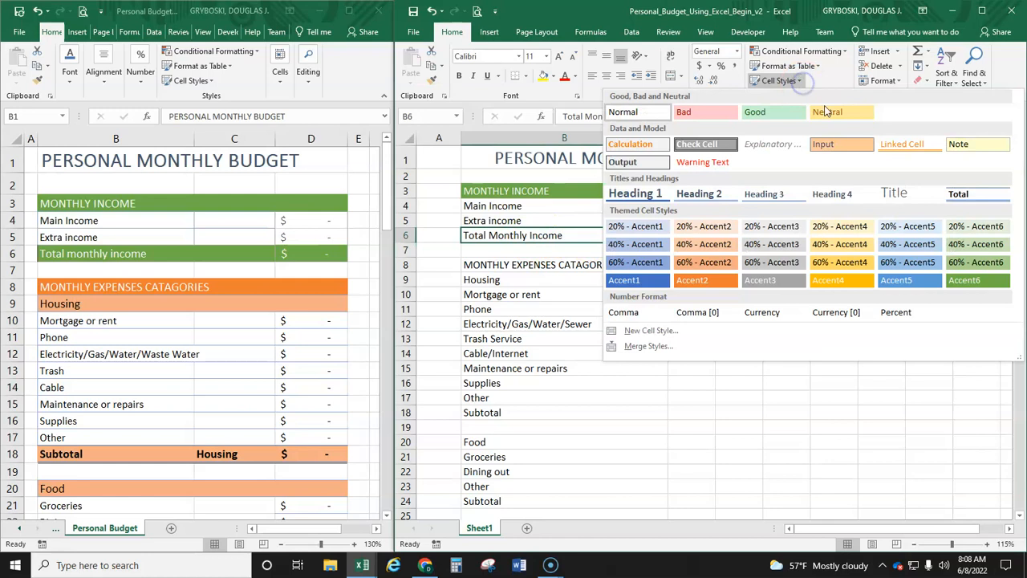
left_click(973, 279)
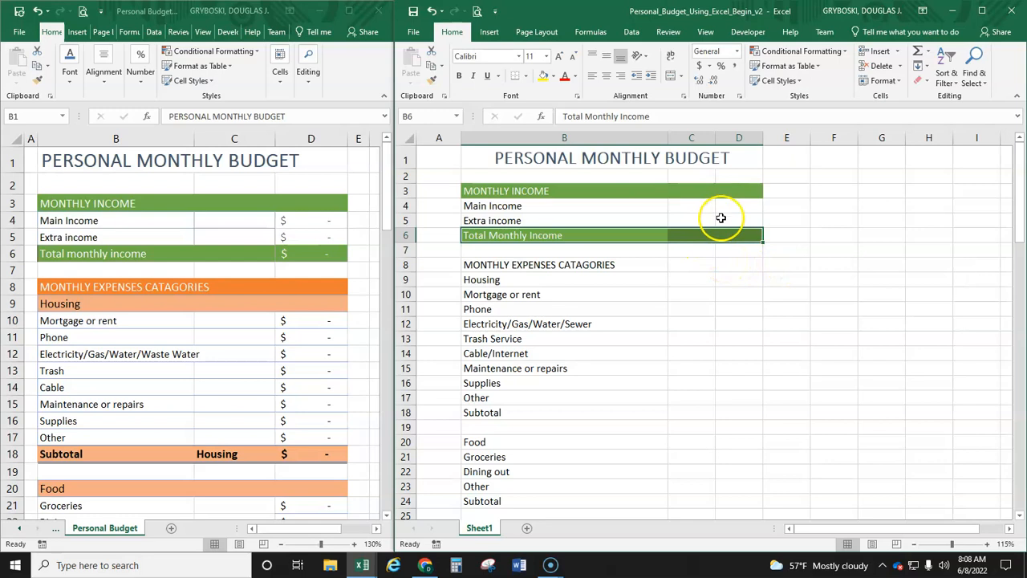
Step: Apply the orange Accent2 cell style to the MONTHLY EXPENSES CATAGORIES row, B8:D8
left_click(734, 206)
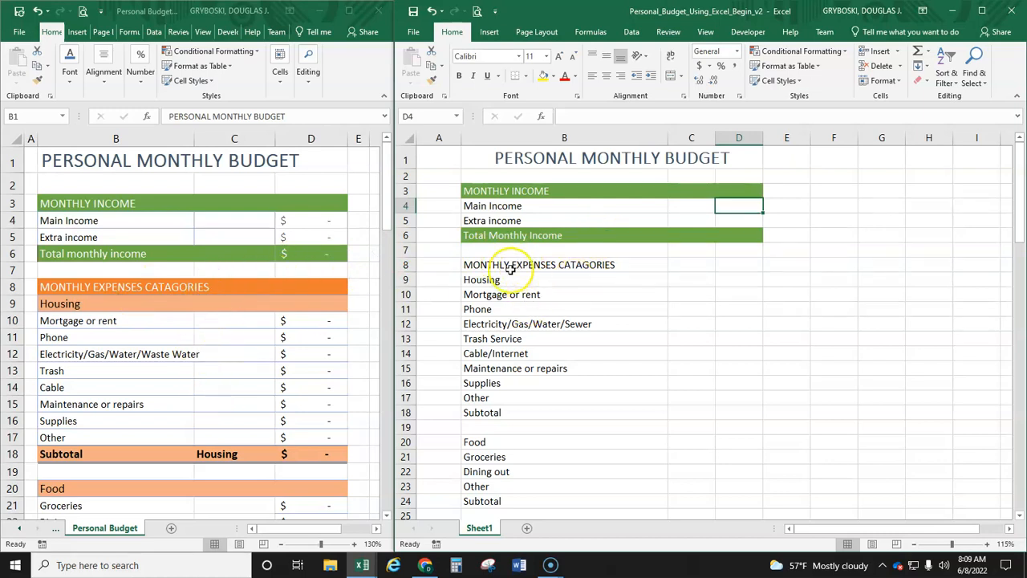
left_click_drag(491, 267, 742, 268)
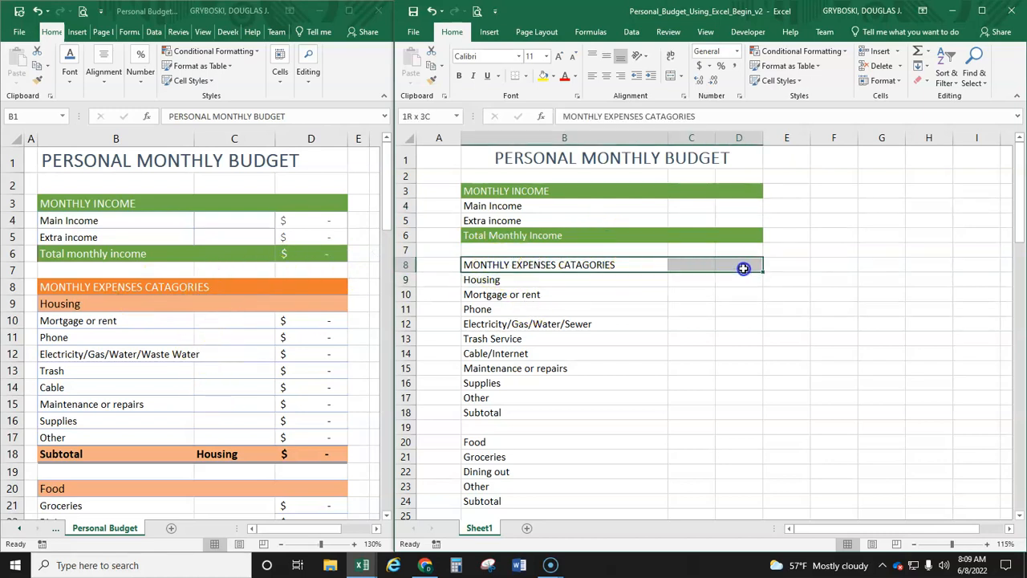
left_click(799, 81)
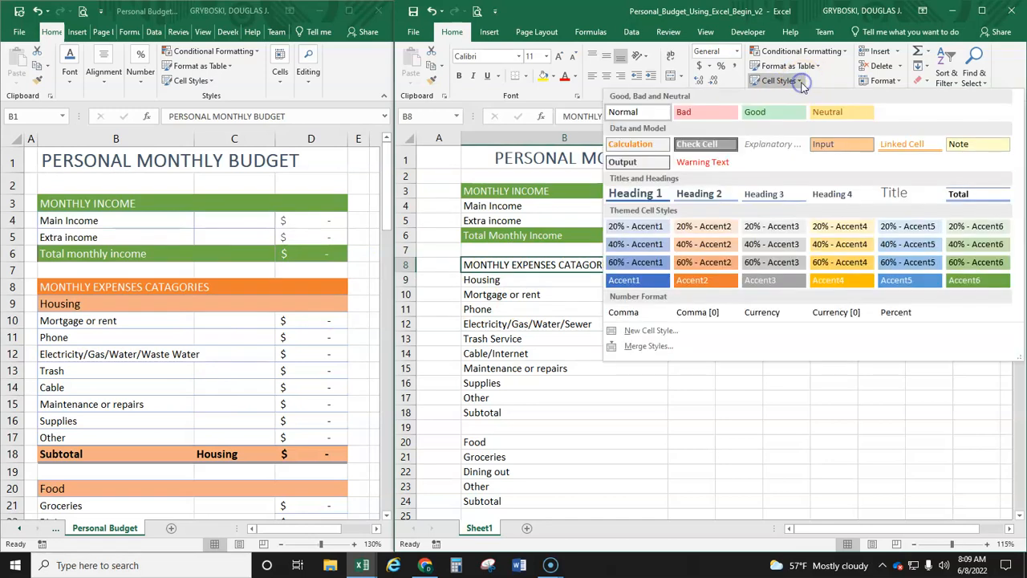
left_click(718, 287)
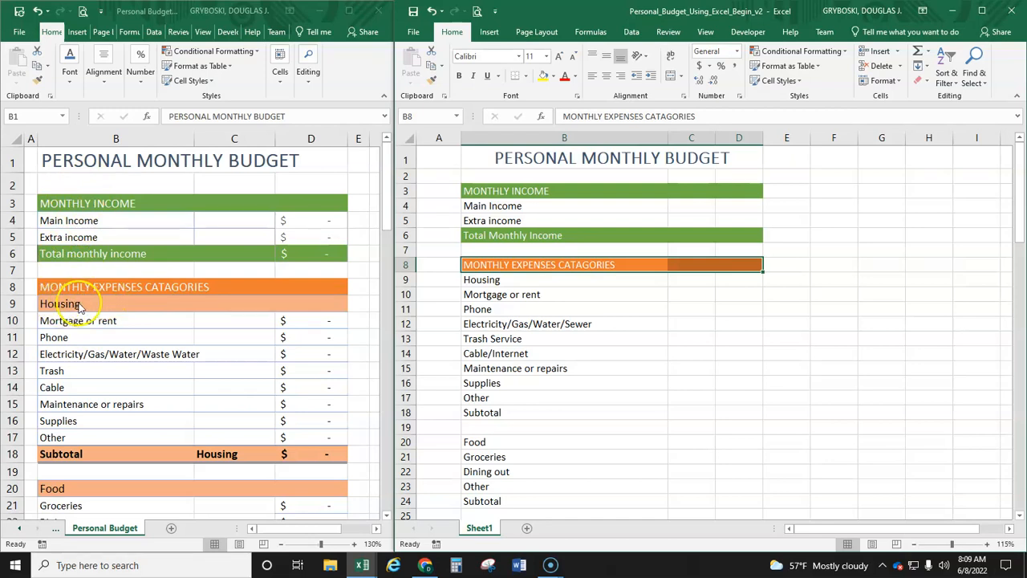
Step: Apply the Accounting number format to the Main Income amount cell, D4
scroll(79, 308, "down", 1)
scroll(79, 309, "up", 2)
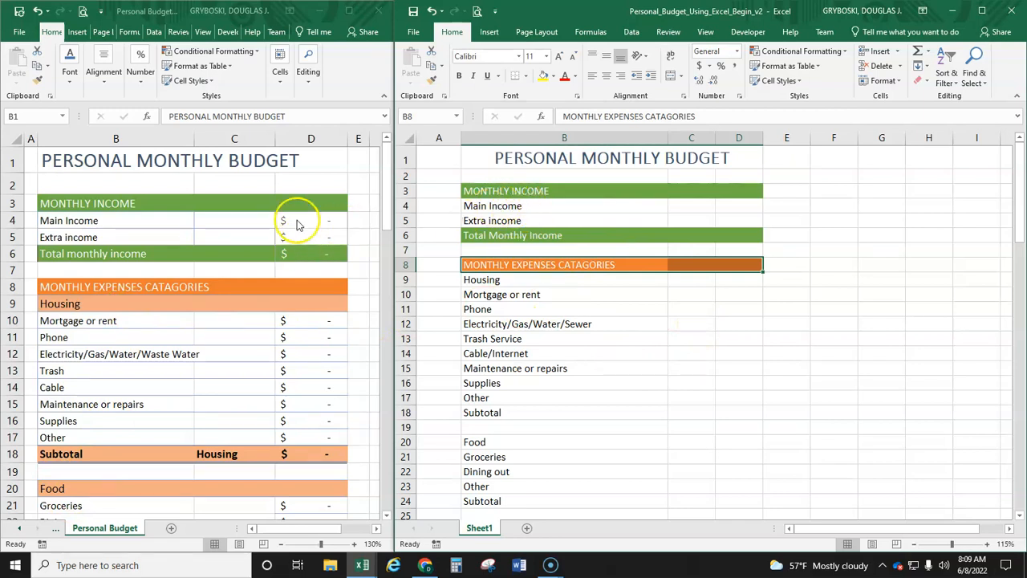
left_click(738, 207)
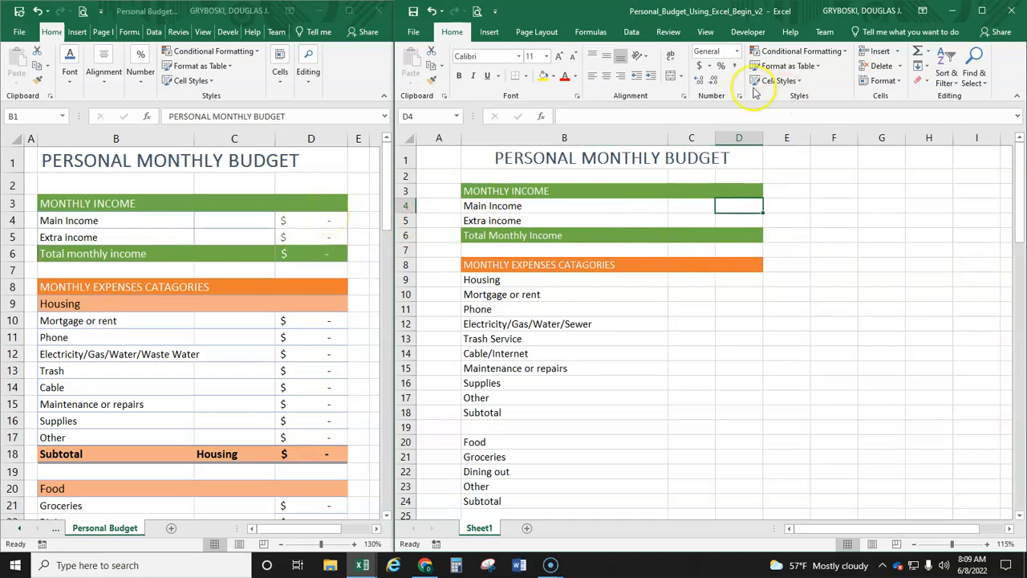
left_click(699, 67)
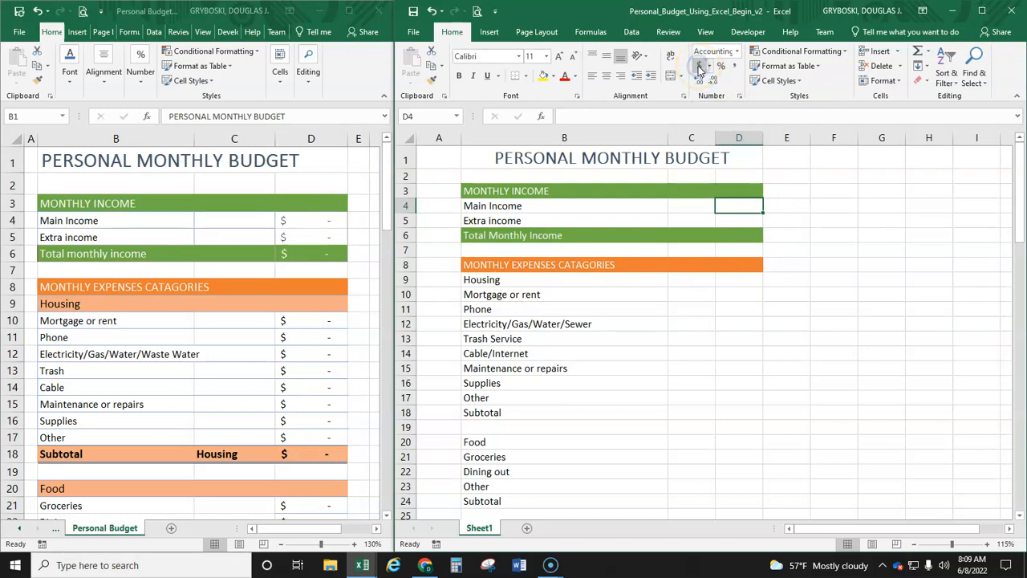
Step: Enter 0 as the Main Income amount in D4 and fill it down to the Extra income cell, D5
left_click(745, 205)
type("0")
key("Return")
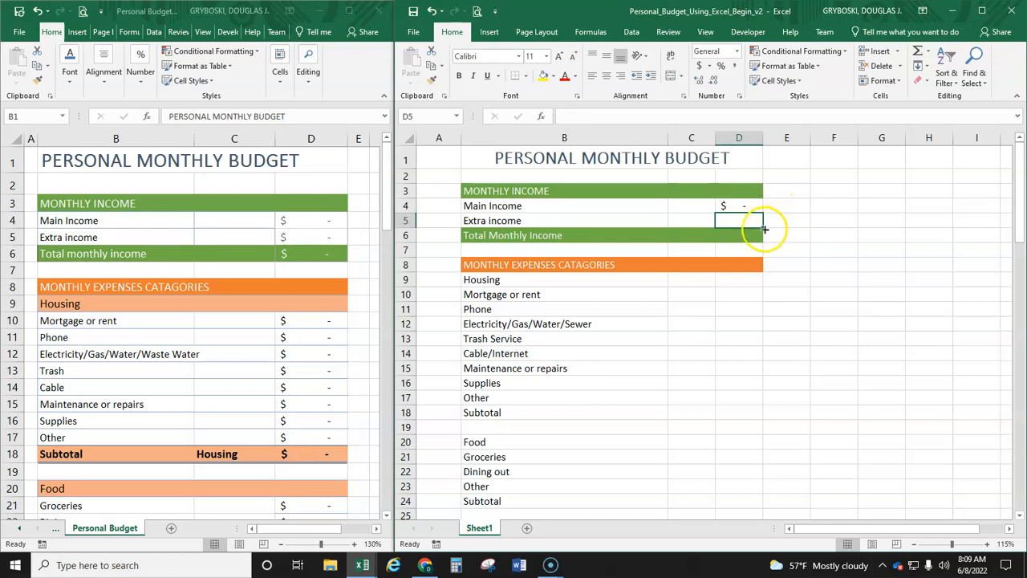
left_click(754, 210)
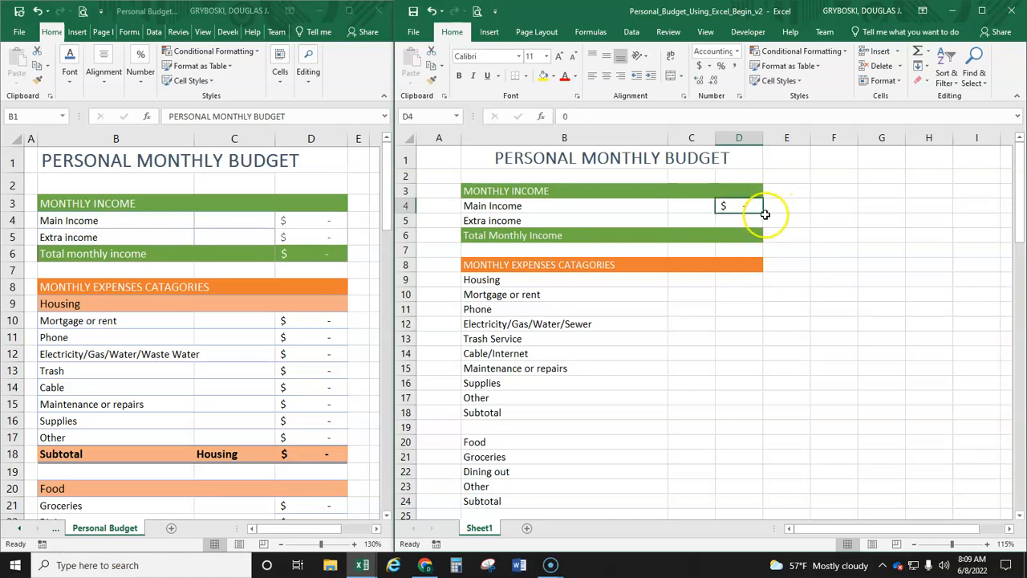
left_click_drag(764, 215, 762, 223)
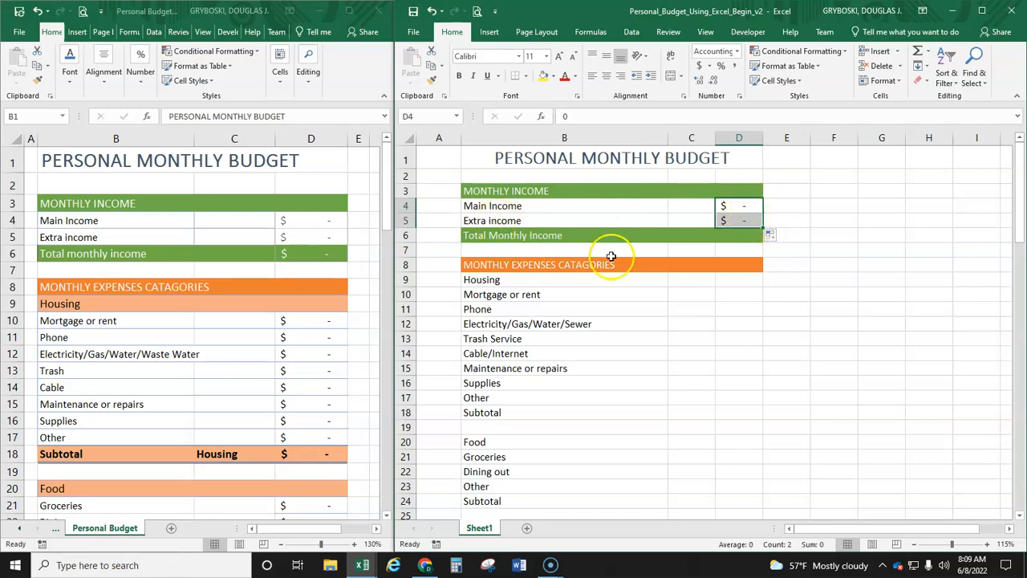
Step: Total the income amounts in D6 with the AutoSum formula =SUM(D4:D5)
left_click(742, 238)
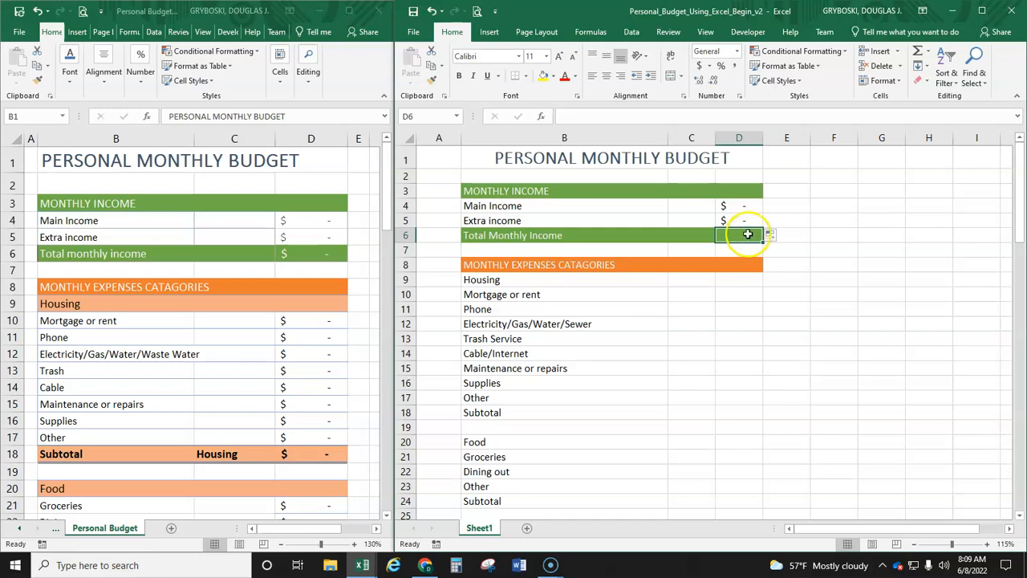
left_click(928, 54)
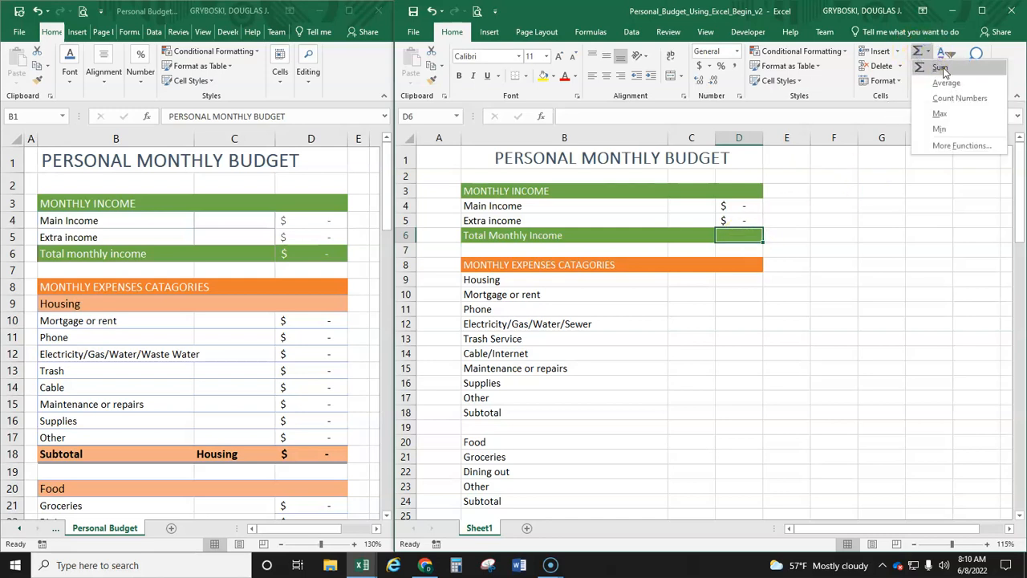
left_click(943, 69)
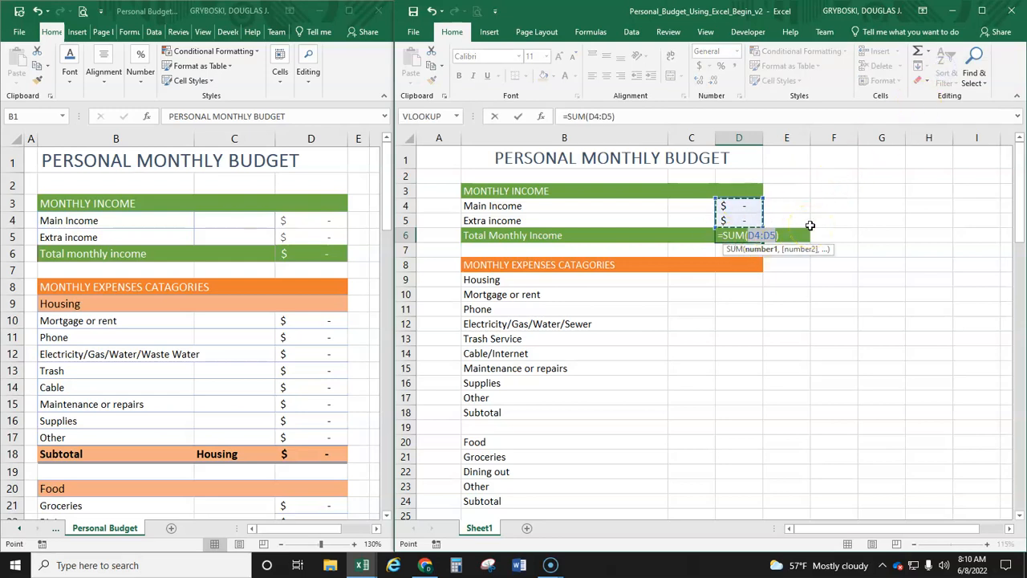
key("Return")
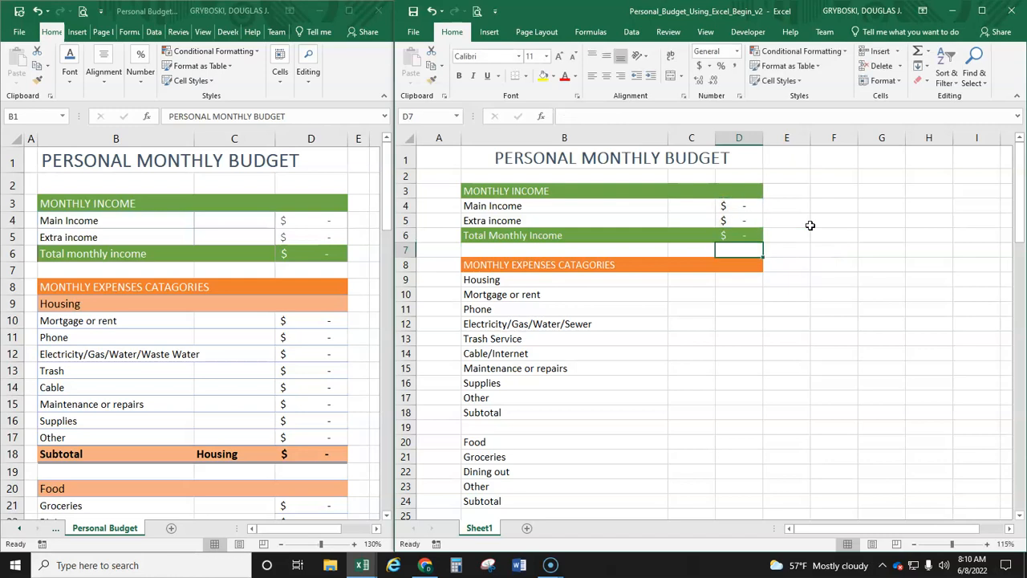
Step: Examine the contents of the income amount cells D4 and D5 and the range used by the total formula in D6
left_click(752, 233)
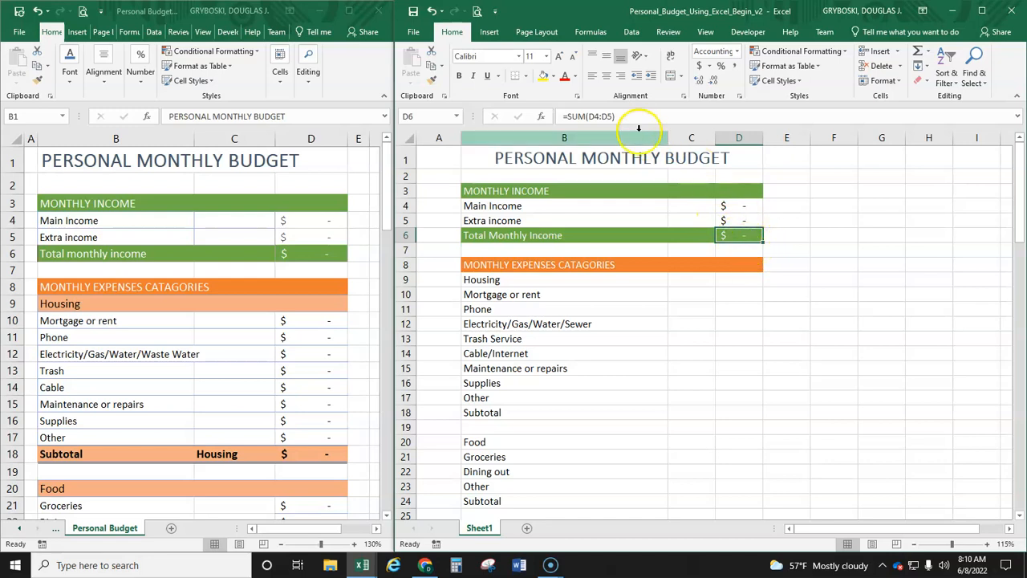
left_click(748, 209)
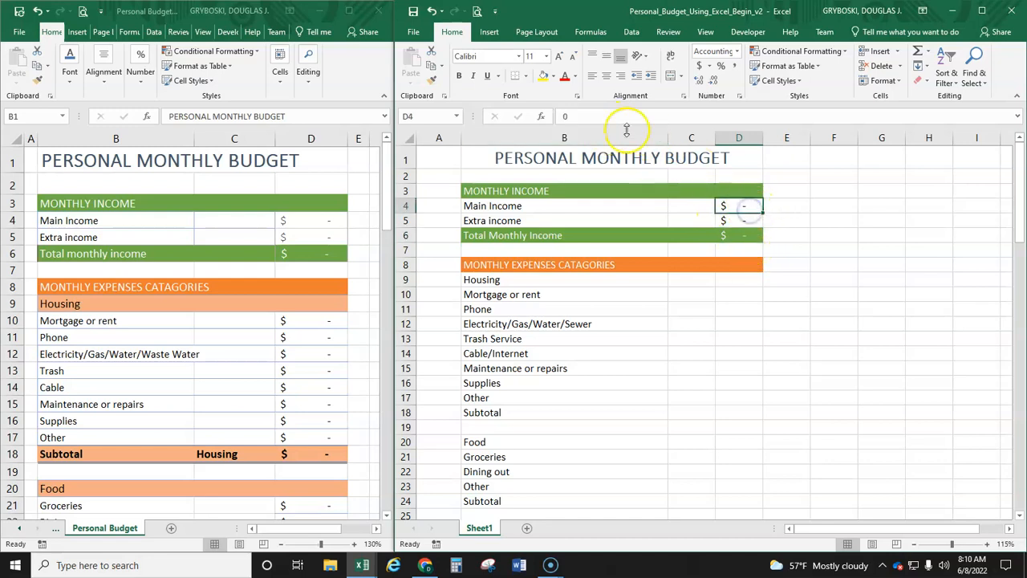
left_click(738, 219)
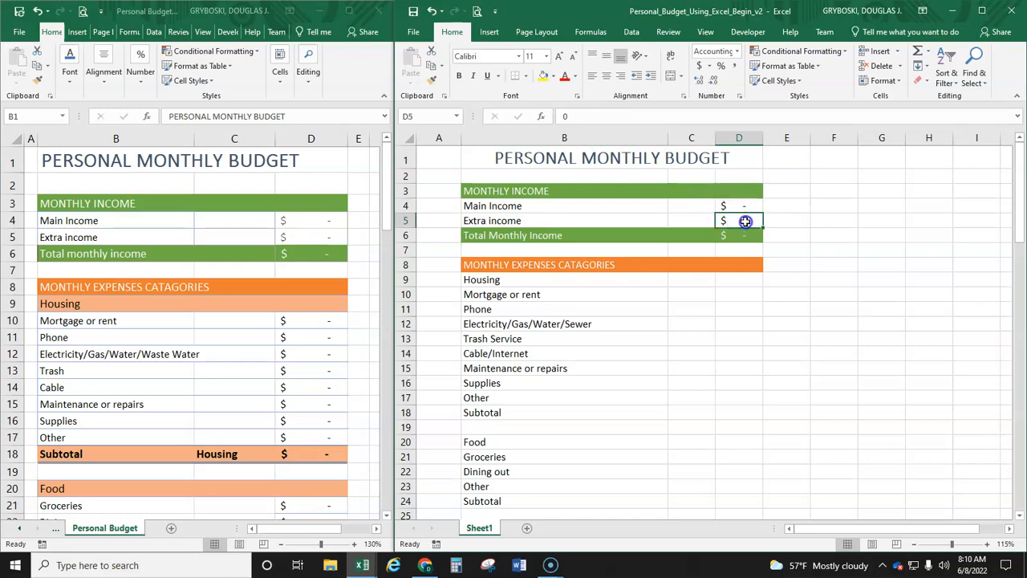
double_click(745, 221)
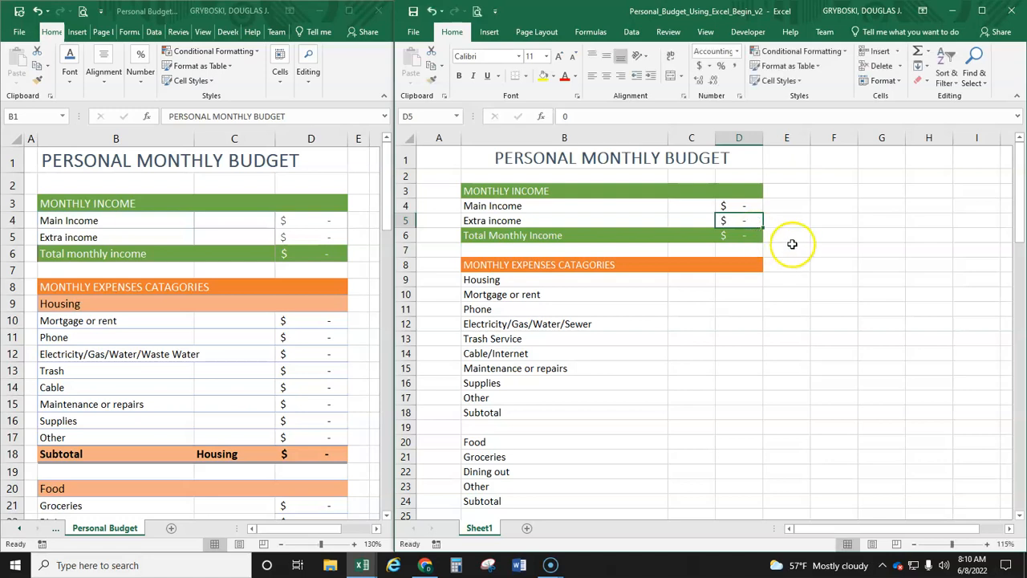
left_click(787, 220)
left_click(748, 222)
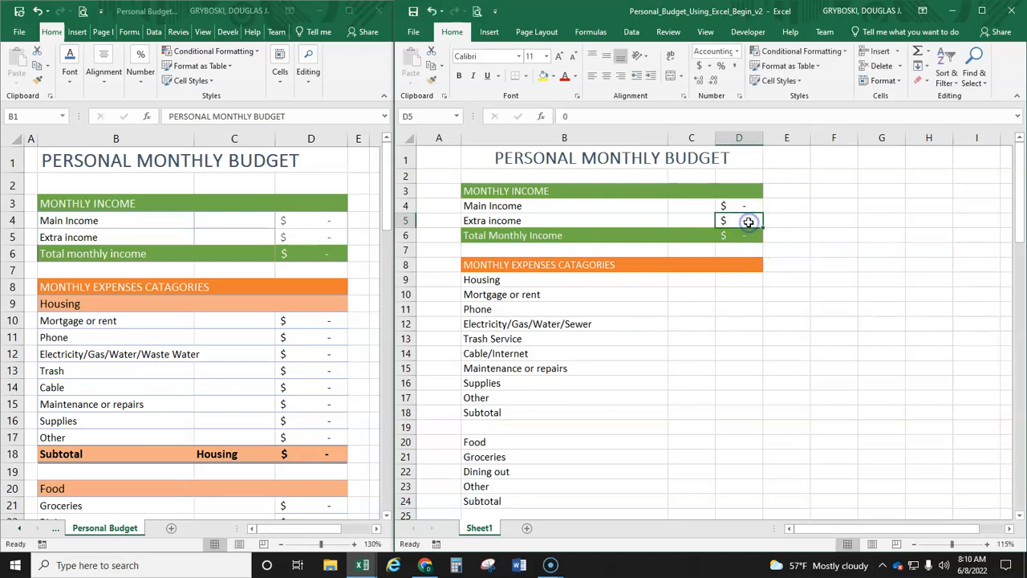
left_click(747, 237)
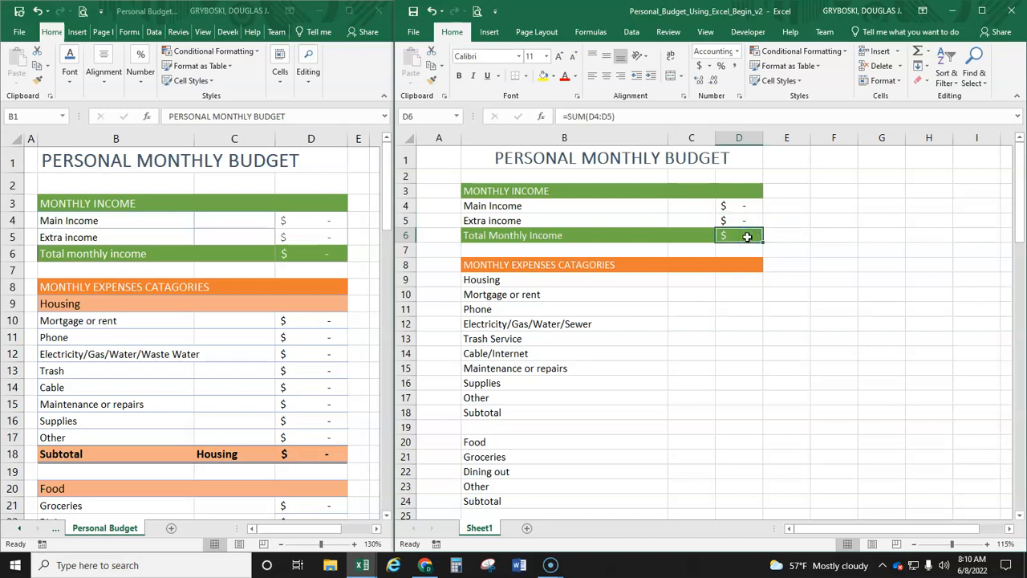
double_click(747, 237)
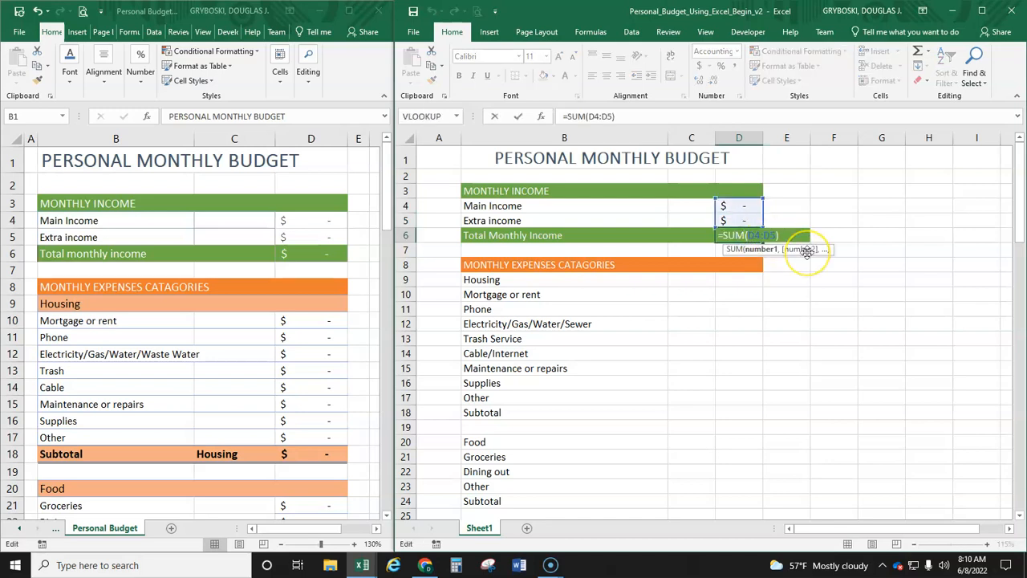
key("Escape")
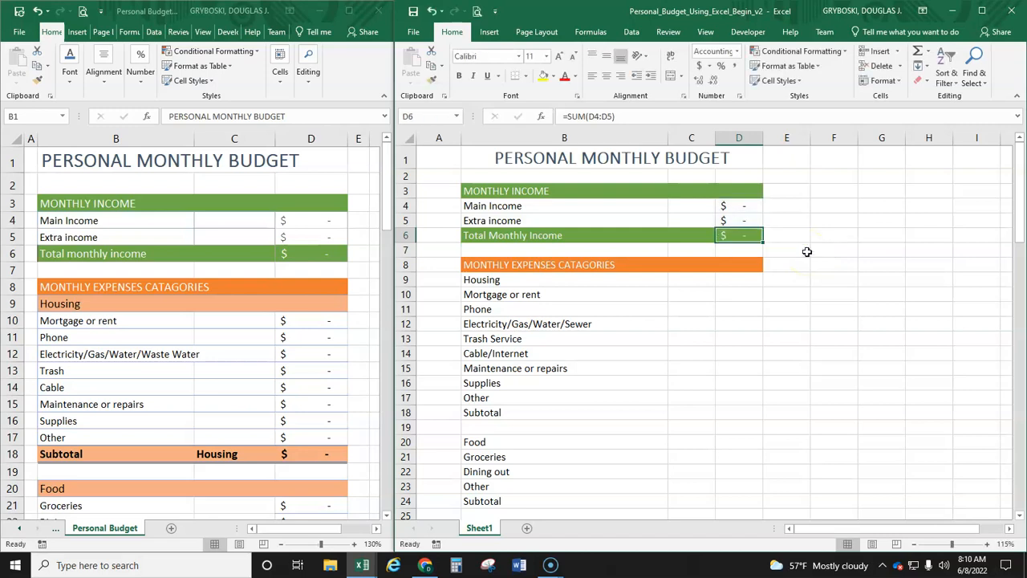
double_click(747, 235)
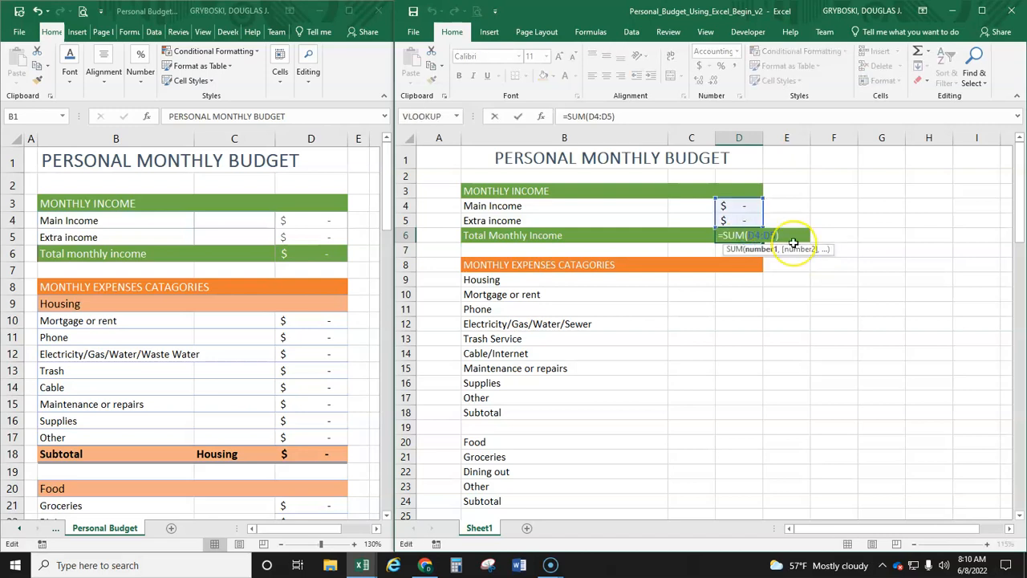
key("Return")
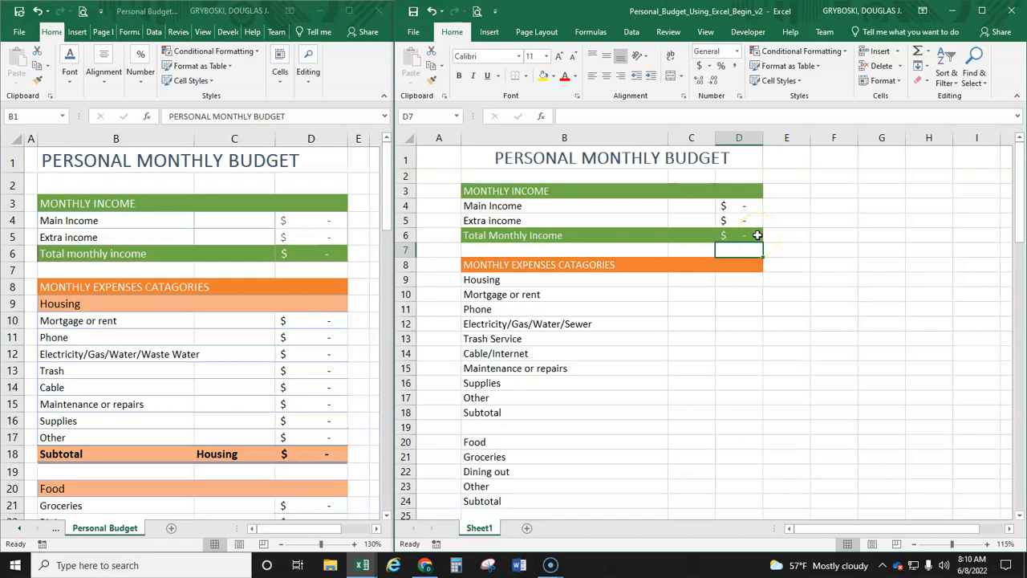
Step: Try replacing the range in the Total Monthly Income formula, D6, with cell E3, and undo the change
double_click(756, 235)
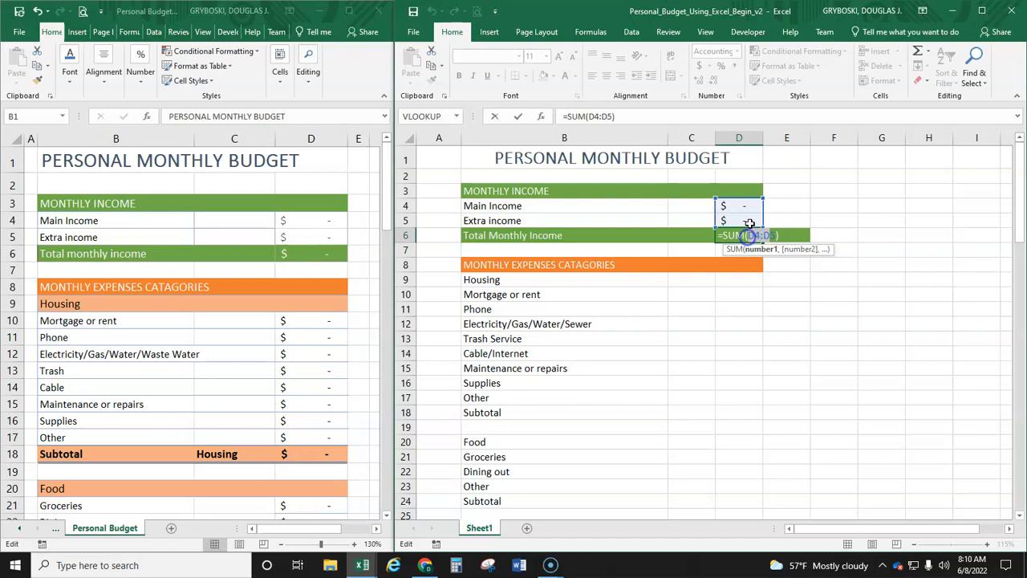
left_click(777, 189)
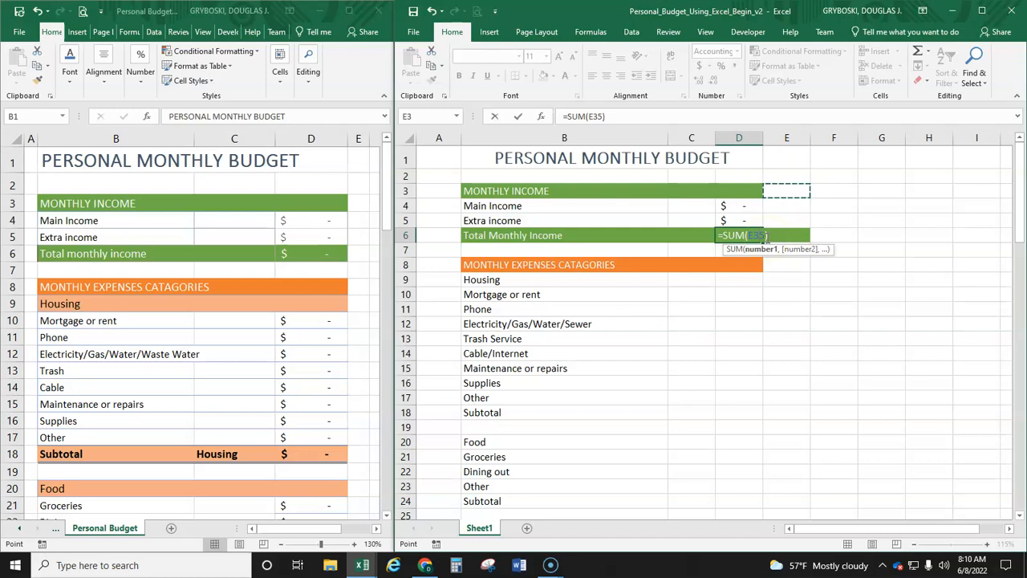
key("Escape")
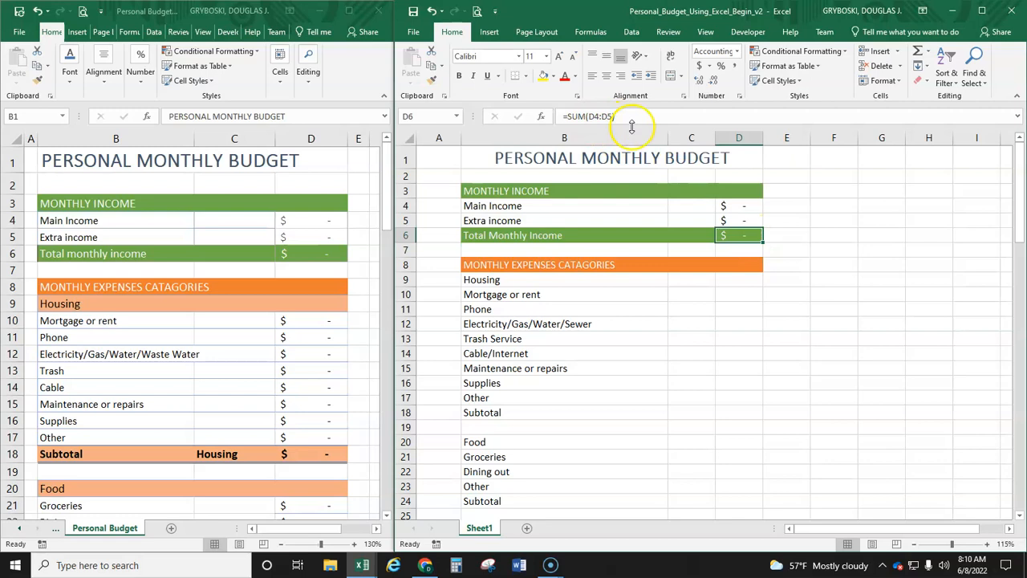
double_click(749, 234)
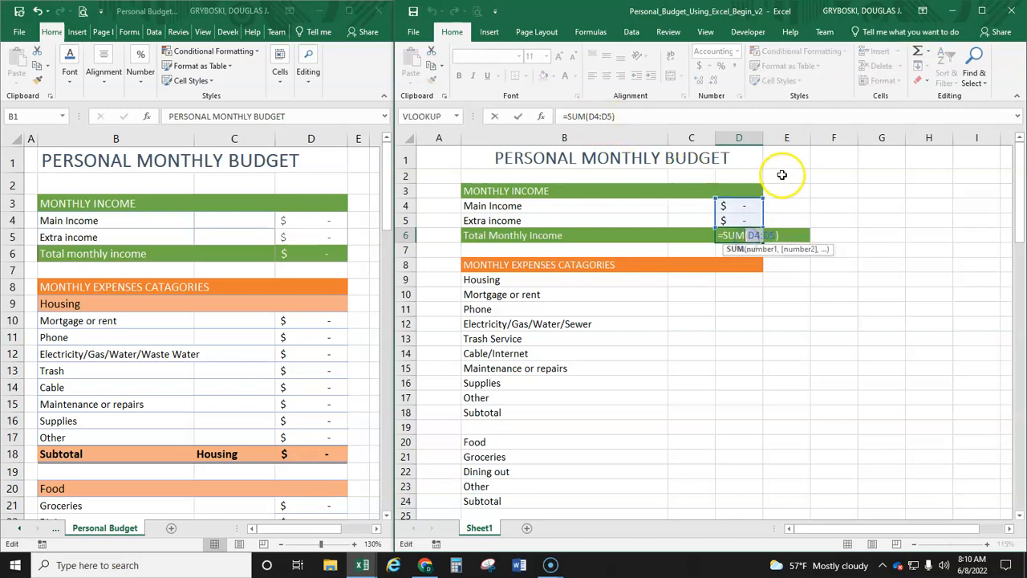
left_click(783, 175)
double_click(753, 233)
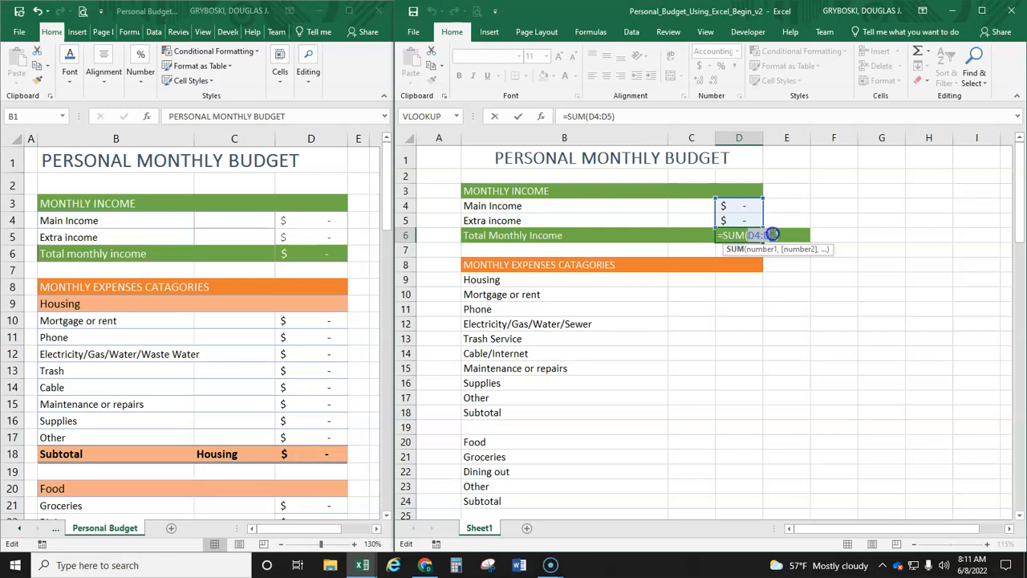
left_click(780, 193)
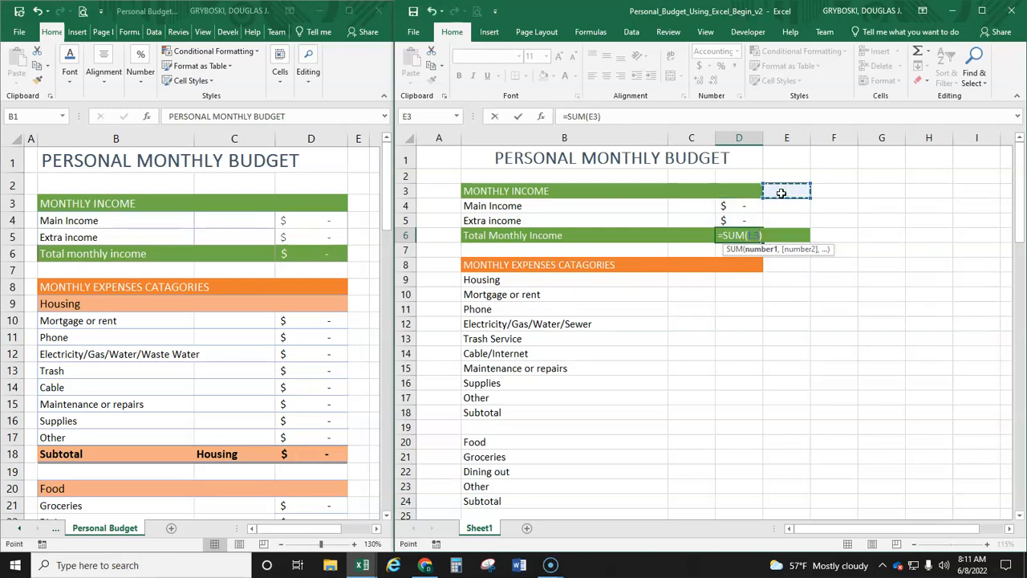
key("Return")
left_click(742, 237)
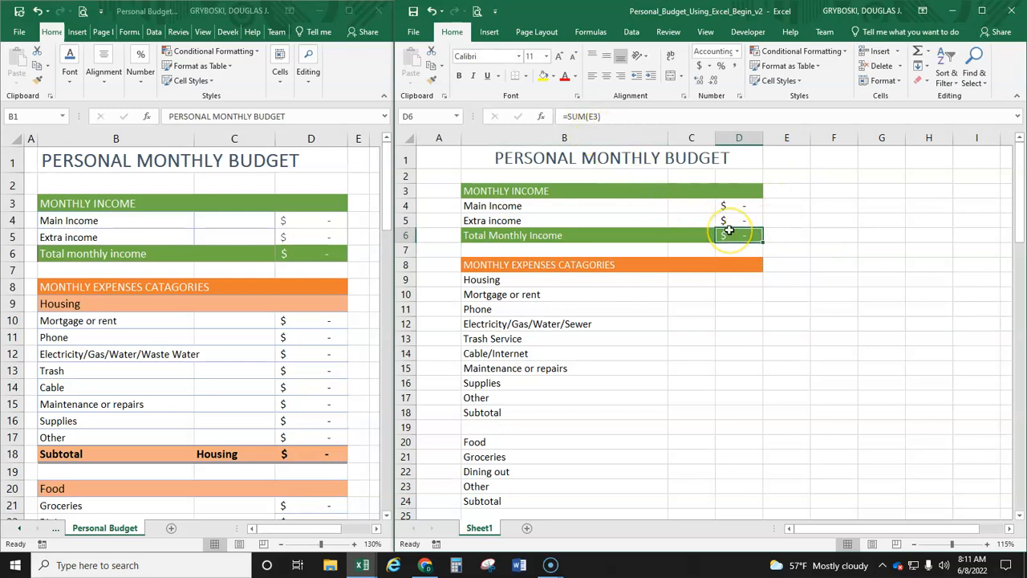
left_click(431, 13)
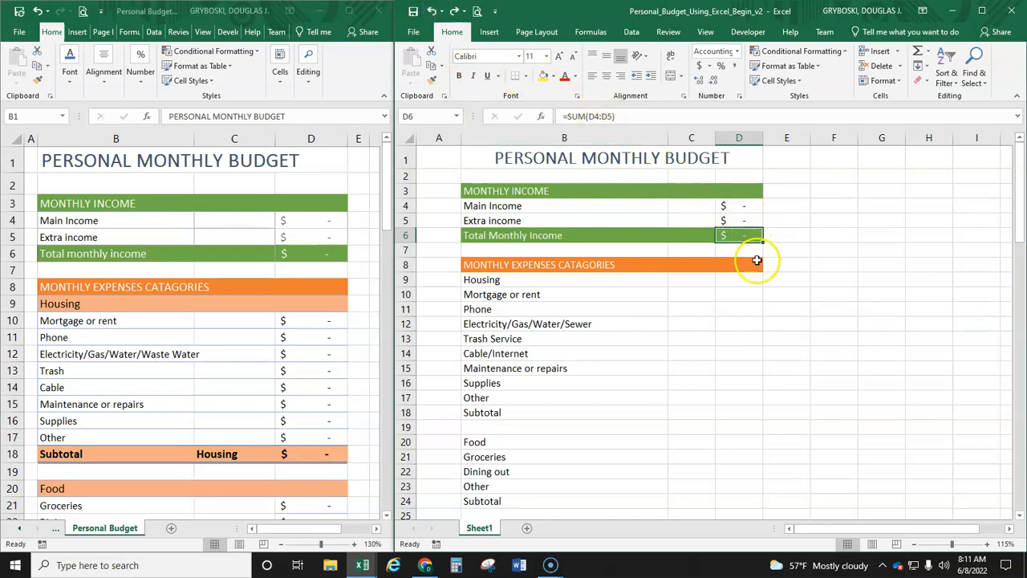
Step: Apply the 60% - Accent2 cell style to the Housing heading row, B9:D9
left_click(750, 278)
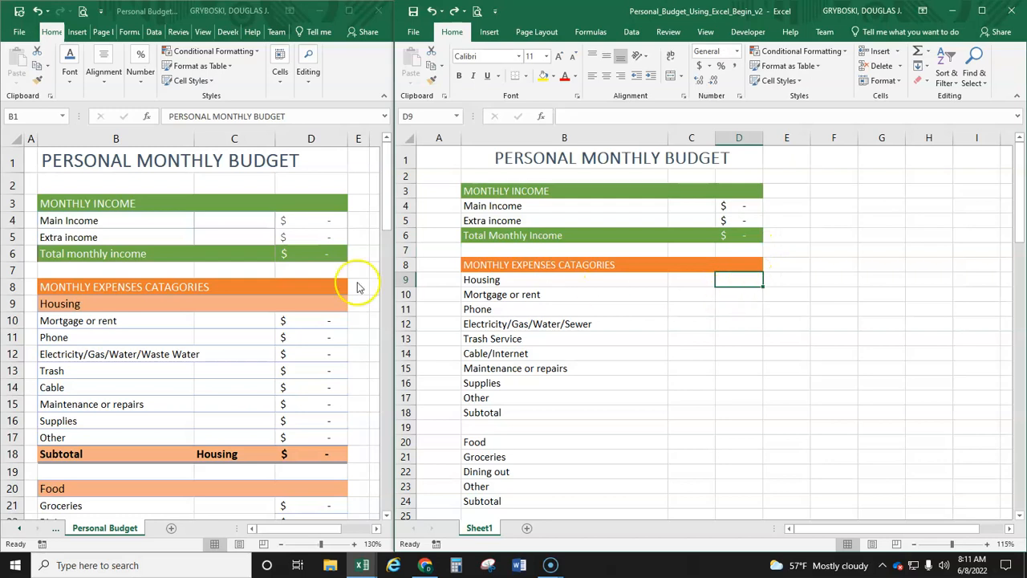
left_click_drag(485, 279, 726, 279)
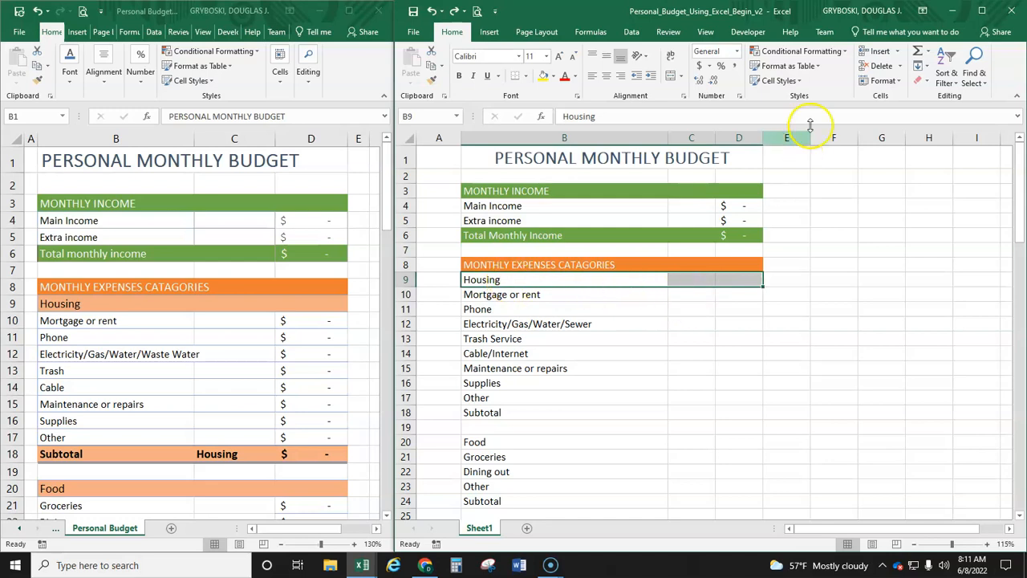
left_click(798, 81)
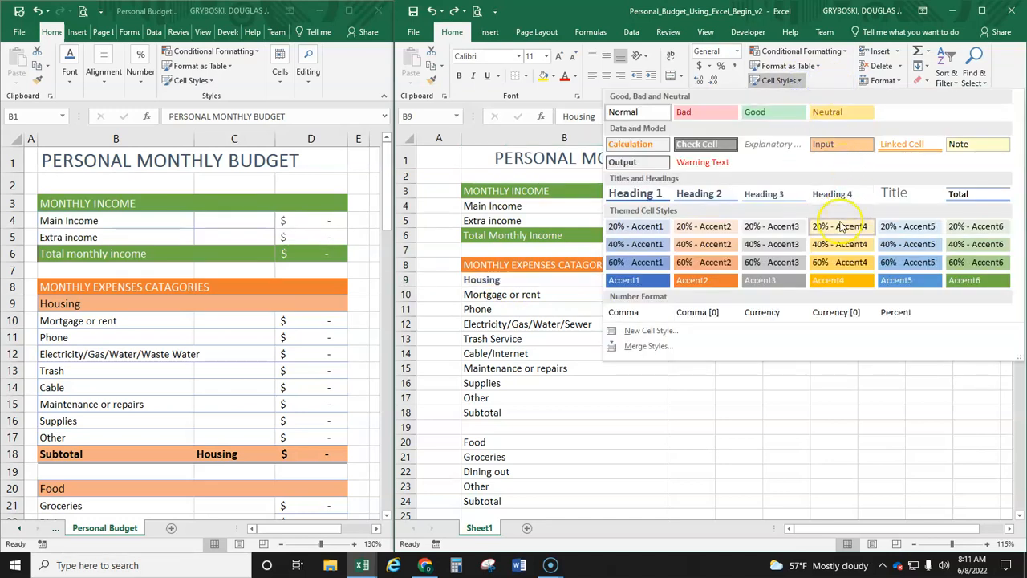
left_click(695, 260)
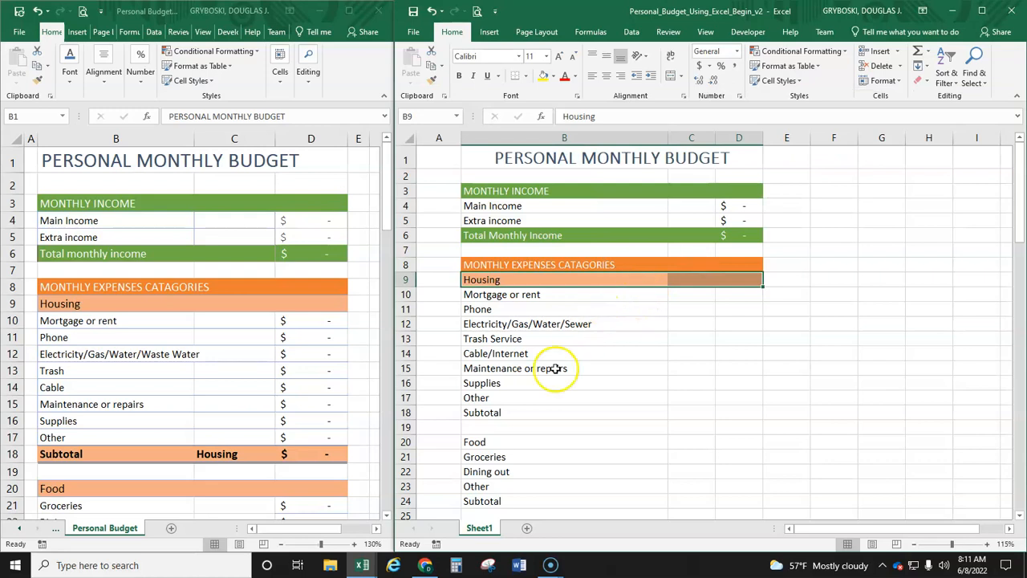
Step: Apply the 60% - Accent2 cell style to the Housing Subtotal row, B18:D18
left_click_drag(489, 413, 757, 406)
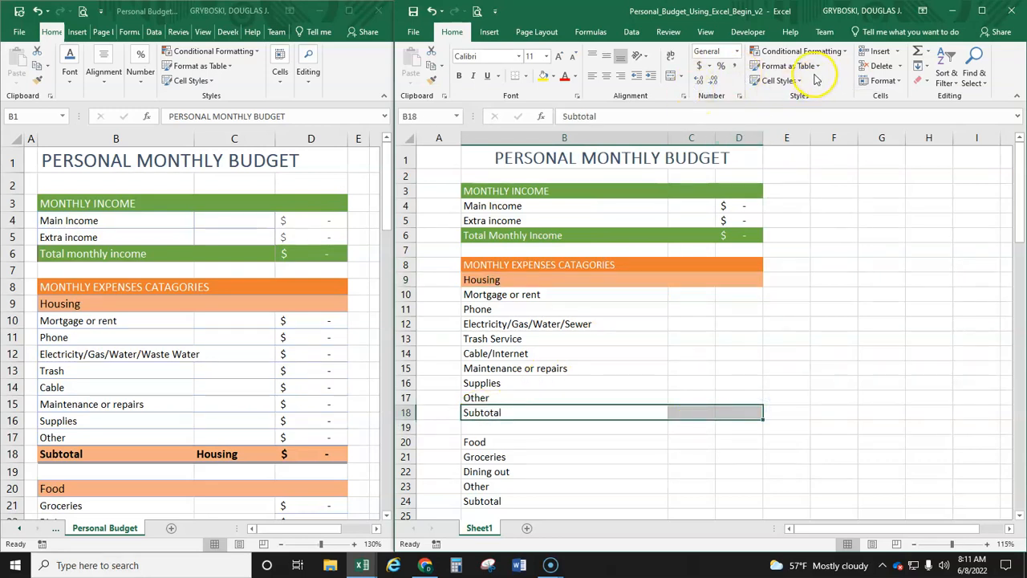
left_click(789, 81)
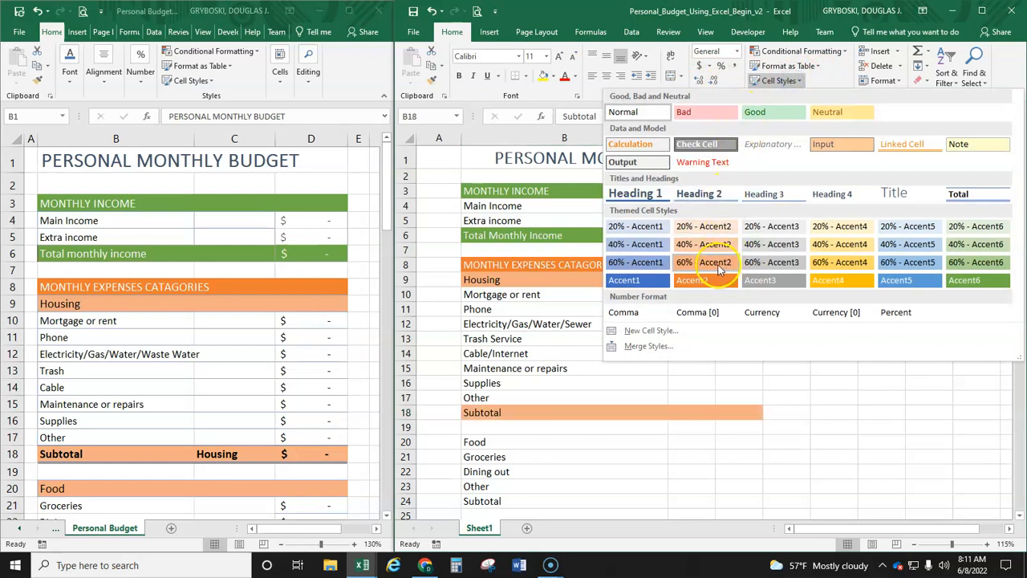
left_click(717, 263)
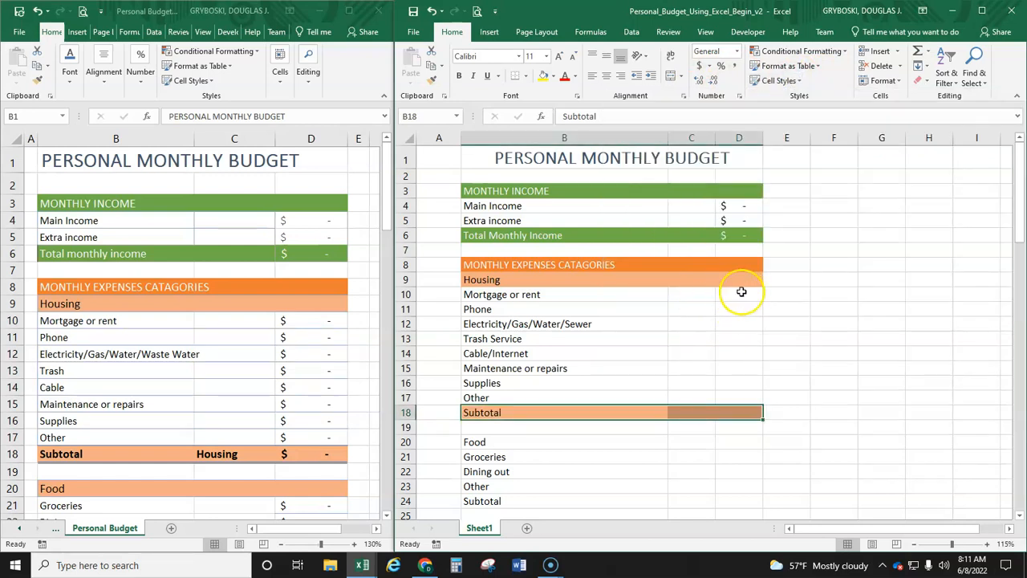
Step: Copy the Main Income amount cell D4 into the Housing expense amount cells D10:D17
left_click(743, 210)
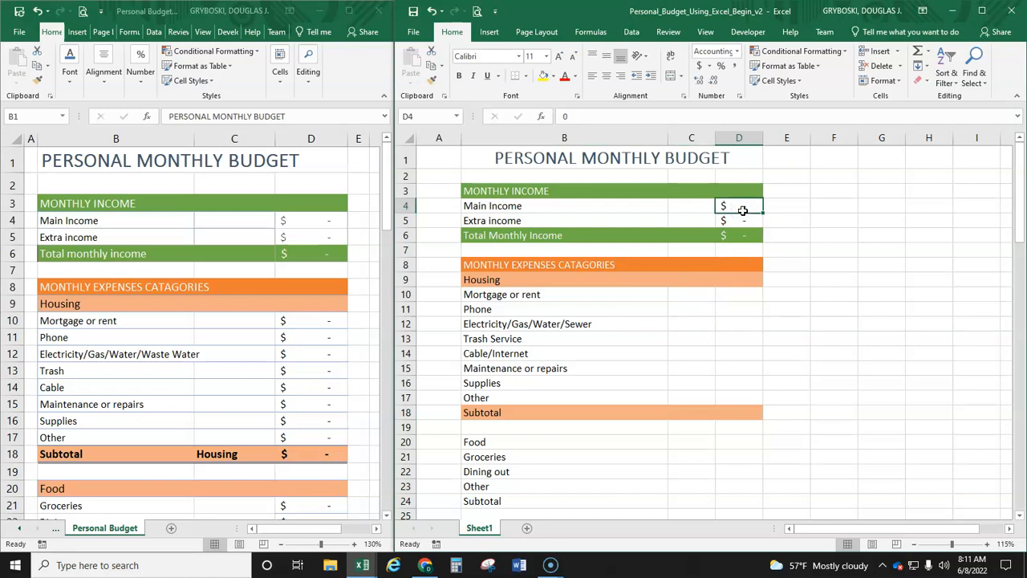
key("ctrl+c")
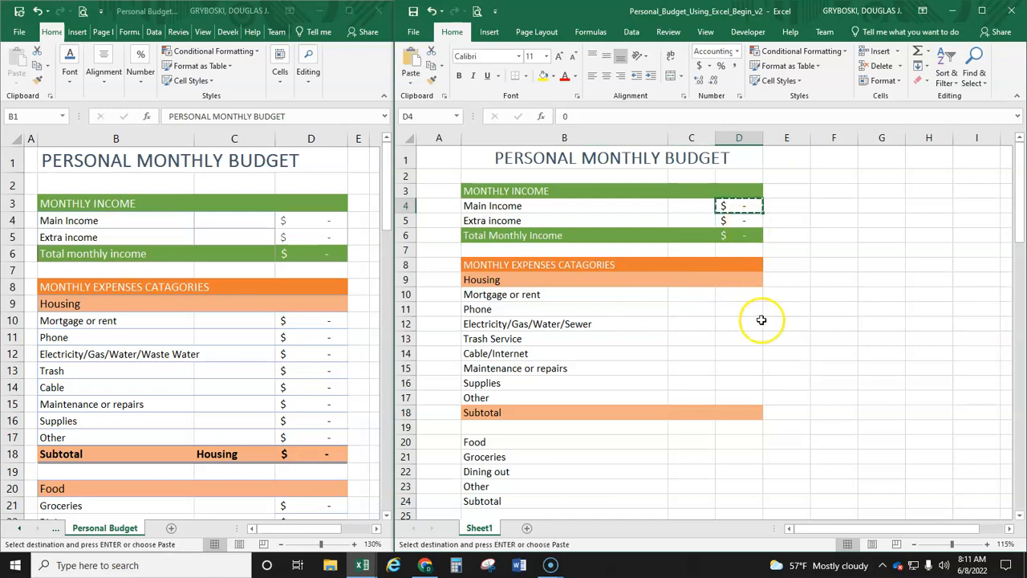
left_click_drag(743, 294, 743, 396)
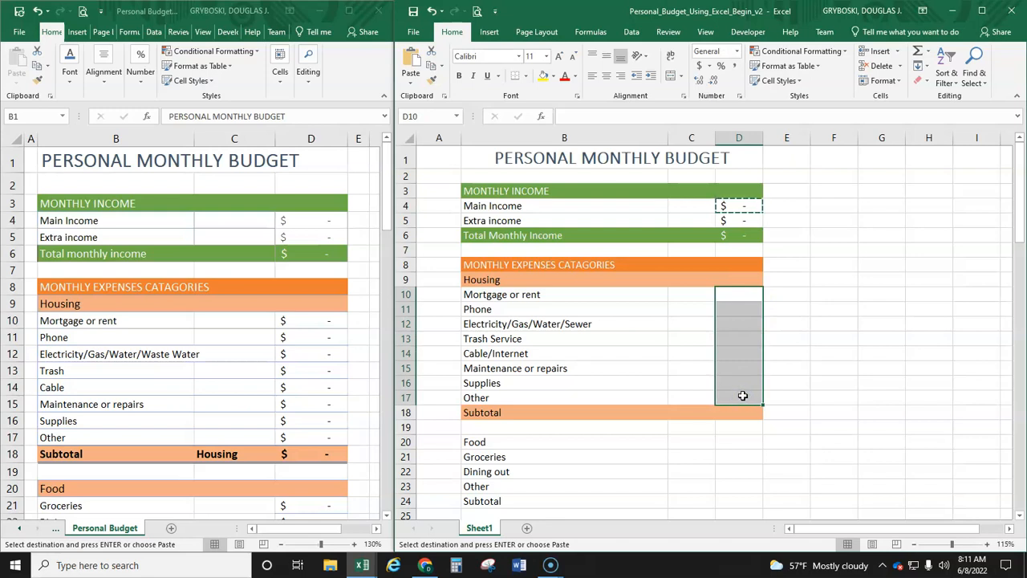
key("ctrl+v")
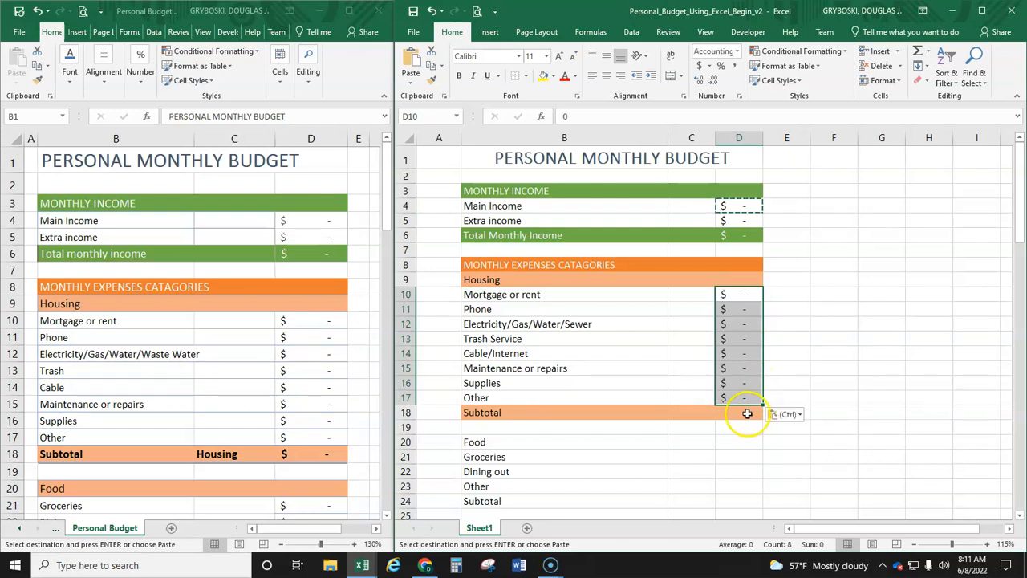
Step: Total the Housing expenses in the Subtotal cell D18 with the formula =SUM(D10:D17)
left_click(746, 412)
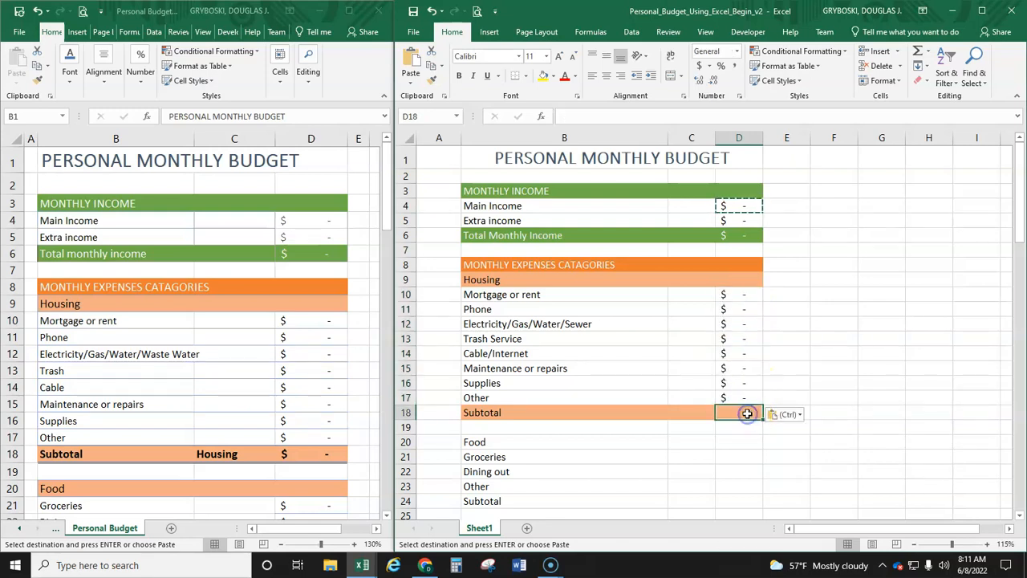
left_click(926, 52)
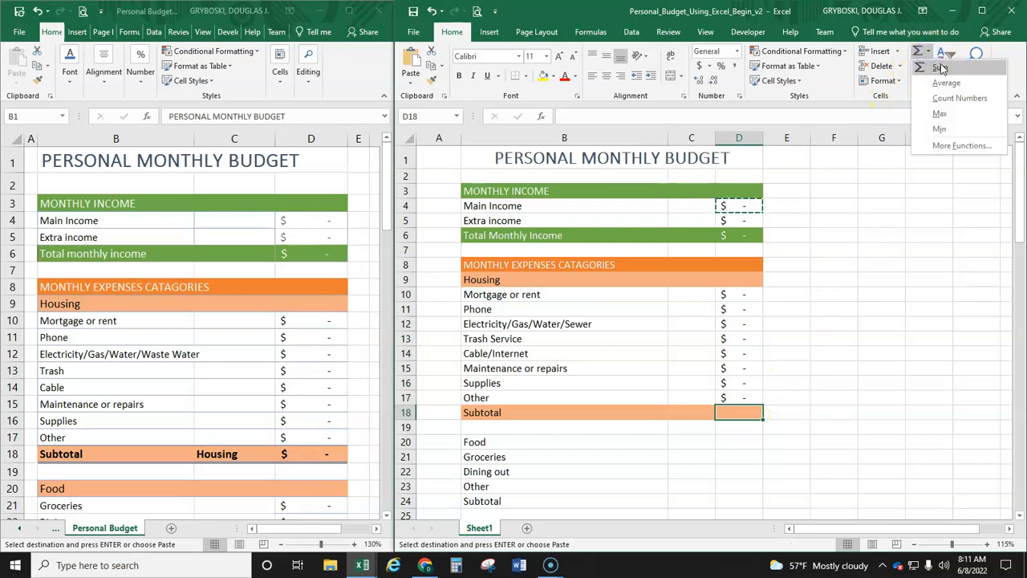
left_click(943, 67)
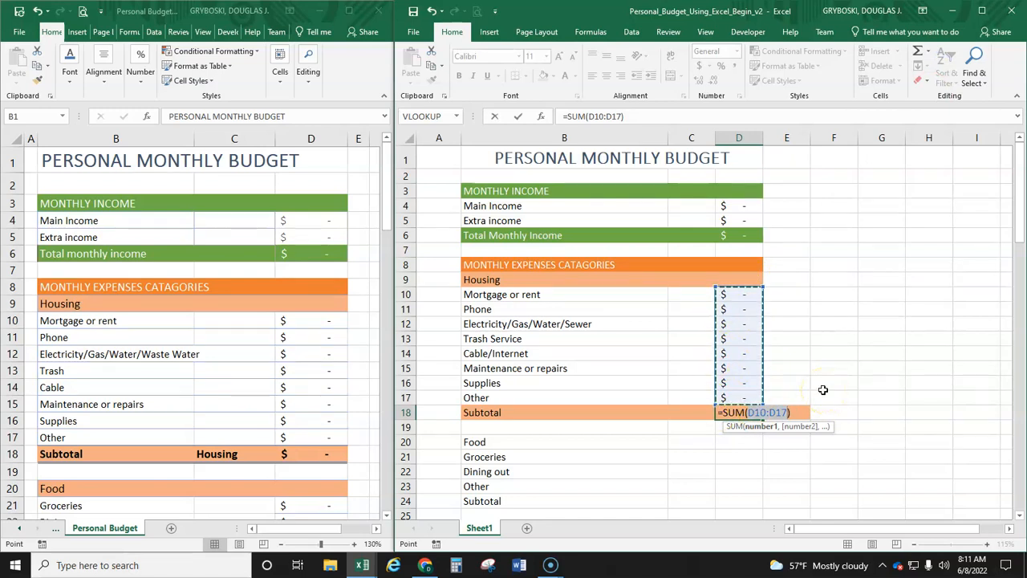
key("Return")
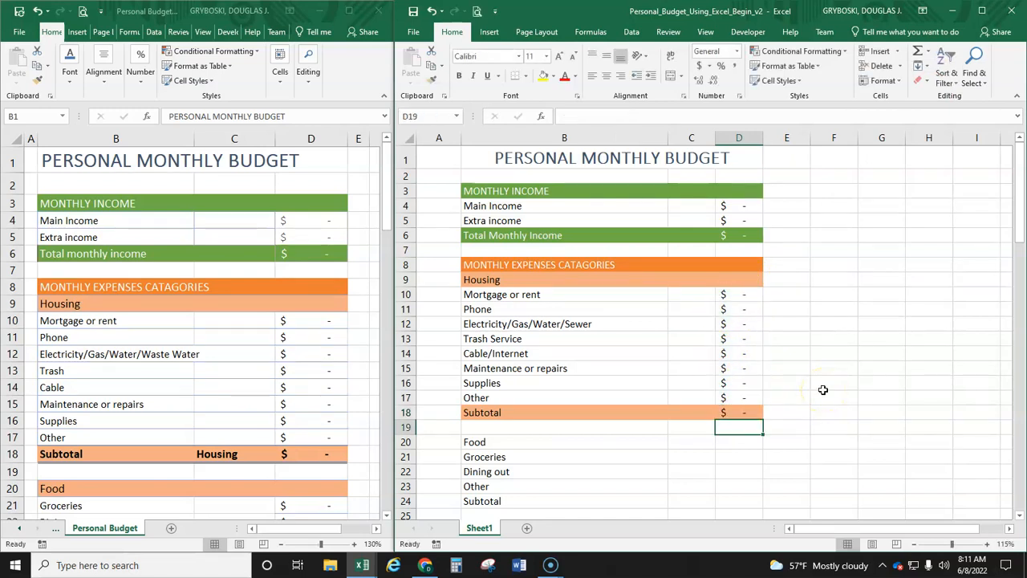
left_click(738, 412)
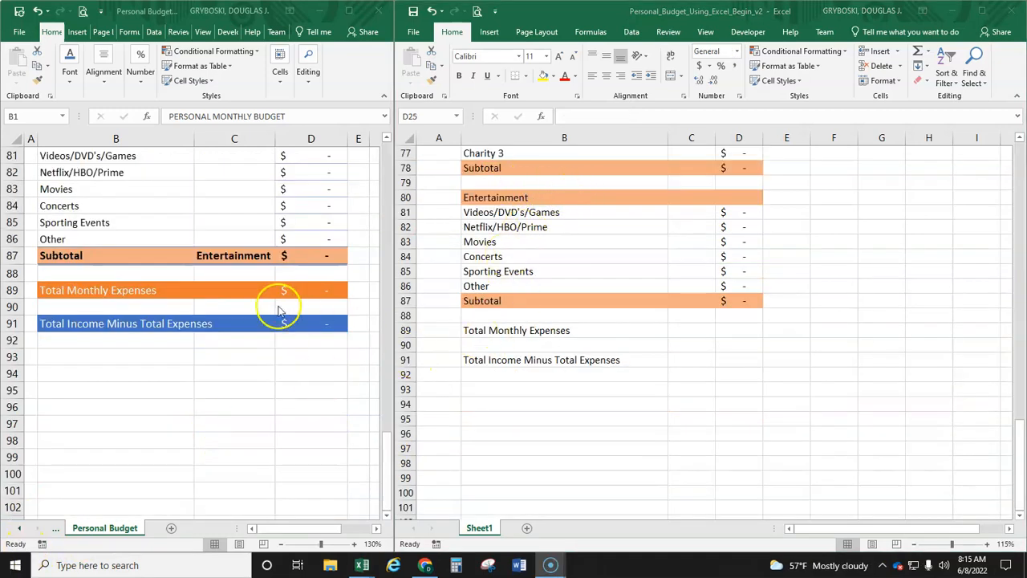
Step: Apply the Accent2 cell style to the Total Monthly Expenses row, B89:D89
left_click(530, 333)
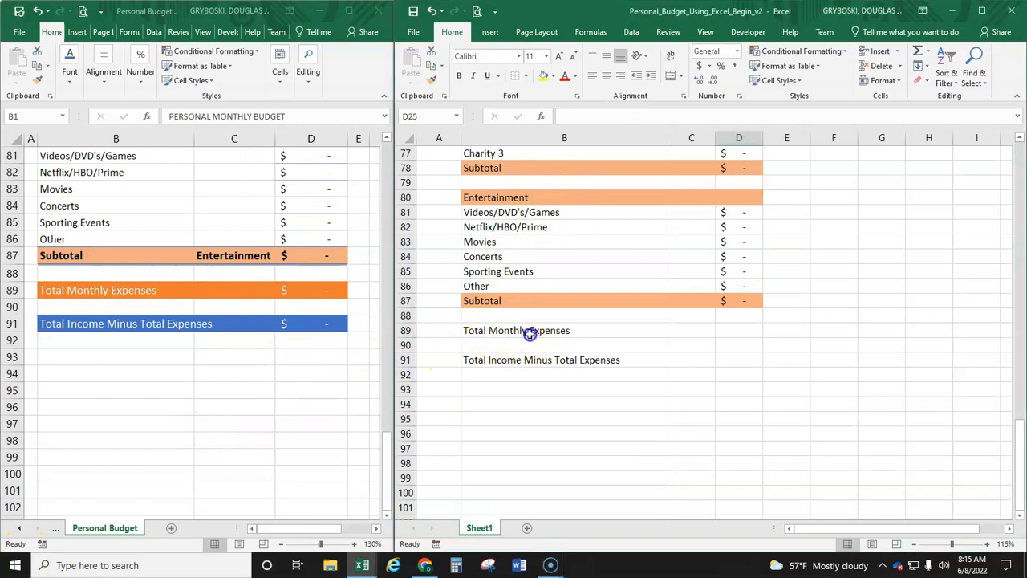
left_click_drag(546, 331, 743, 337)
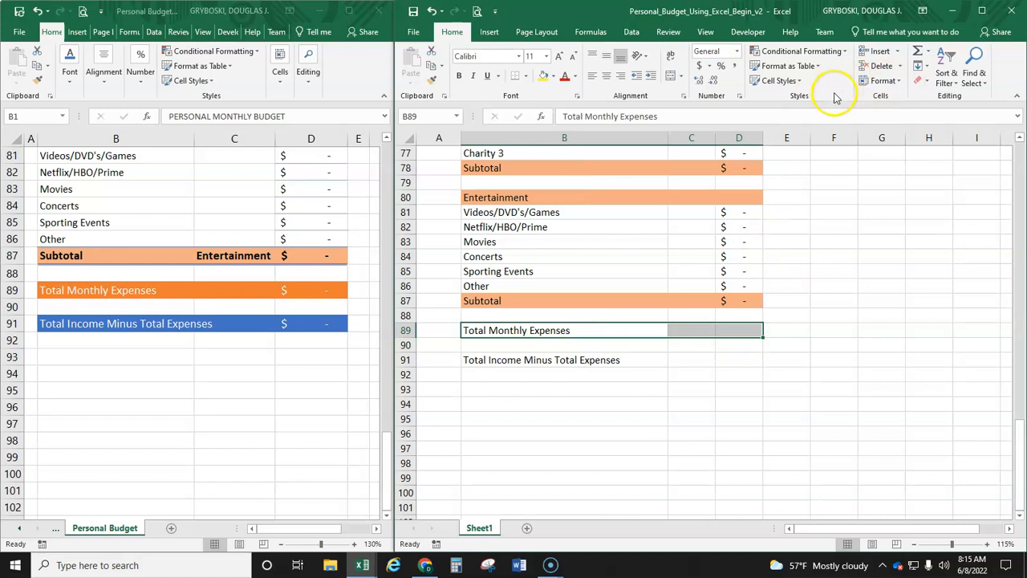
left_click(778, 80)
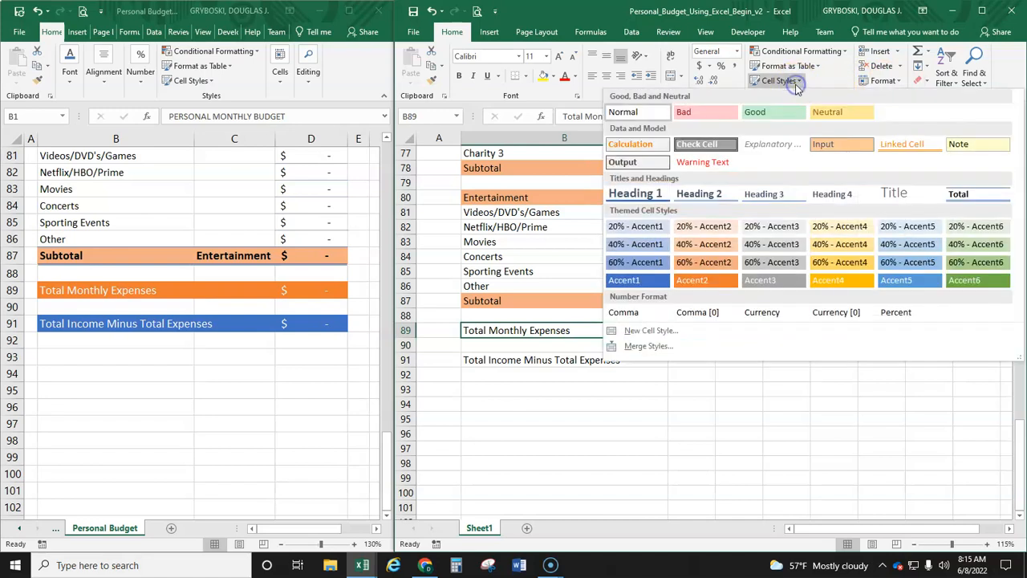
left_click(706, 281)
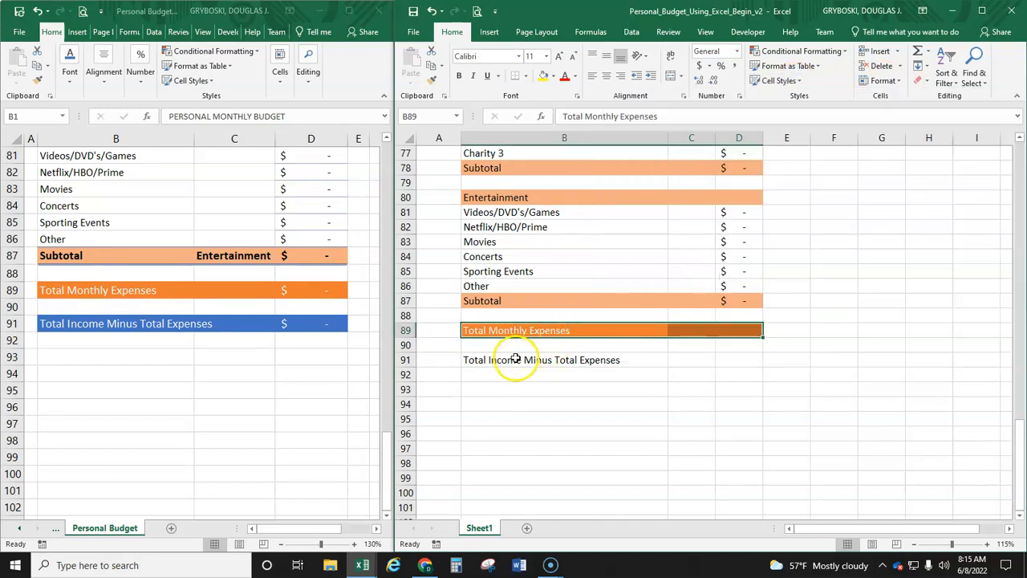
Step: Apply the Accent1 cell style to the Total Income Minus Total Expenses row, B91:D91
left_click_drag(512, 361, 737, 361)
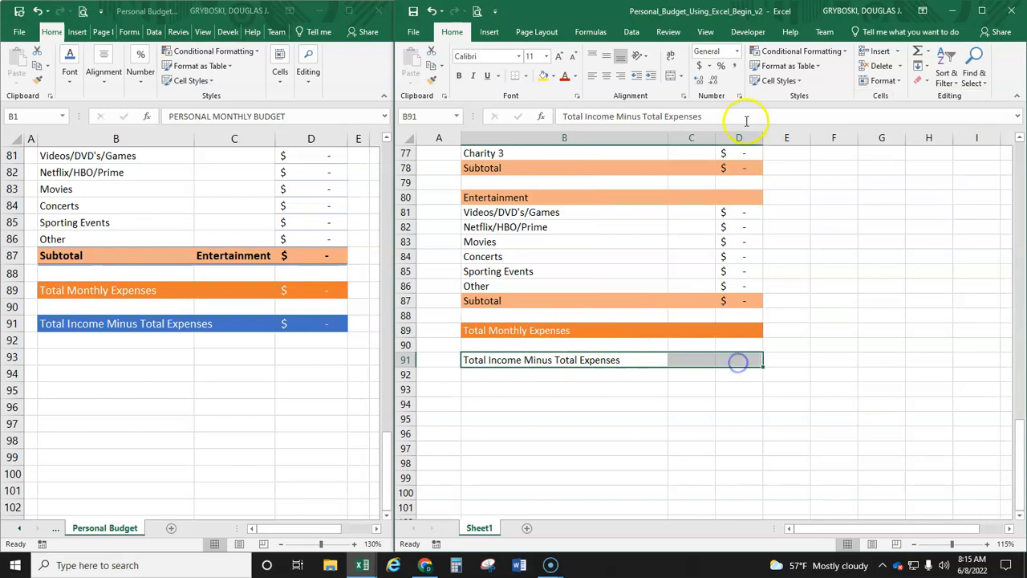
left_click(778, 81)
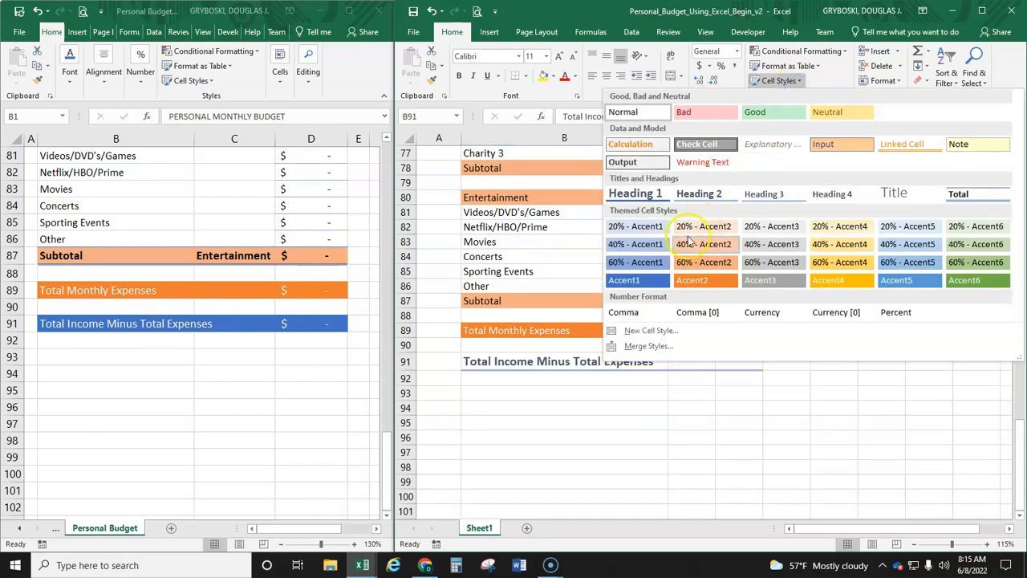
left_click(642, 280)
left_click(638, 377)
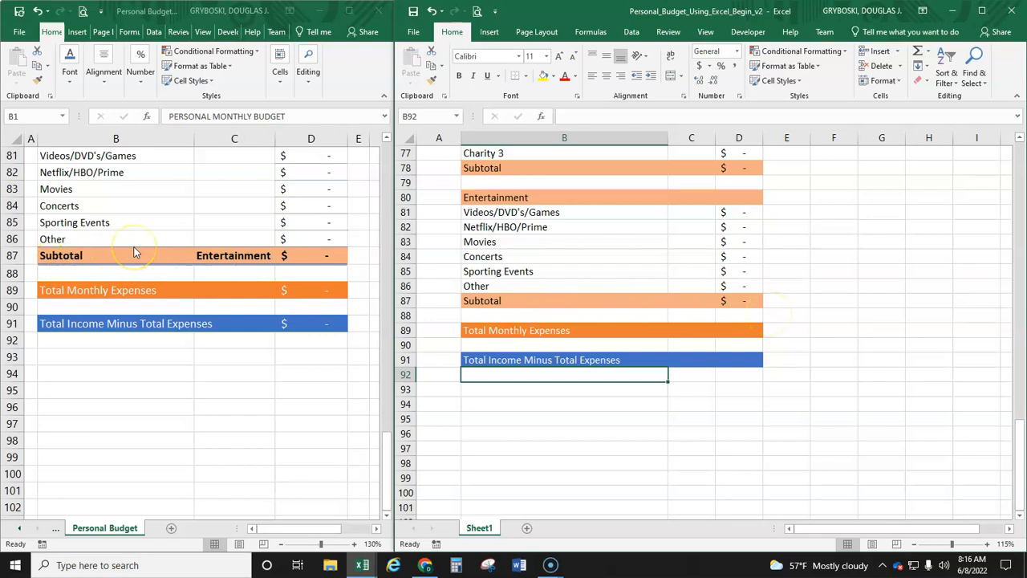
Step: Apply the Total cell style to the Entertainment Subtotal row, B87:D87
scroll(289, 272, "up", 1)
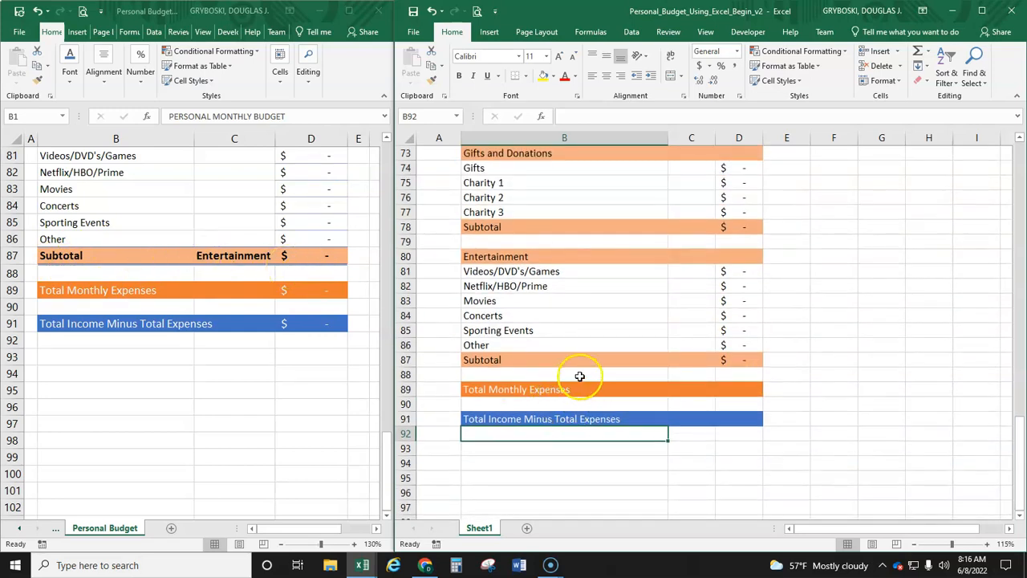
left_click_drag(487, 358, 725, 365)
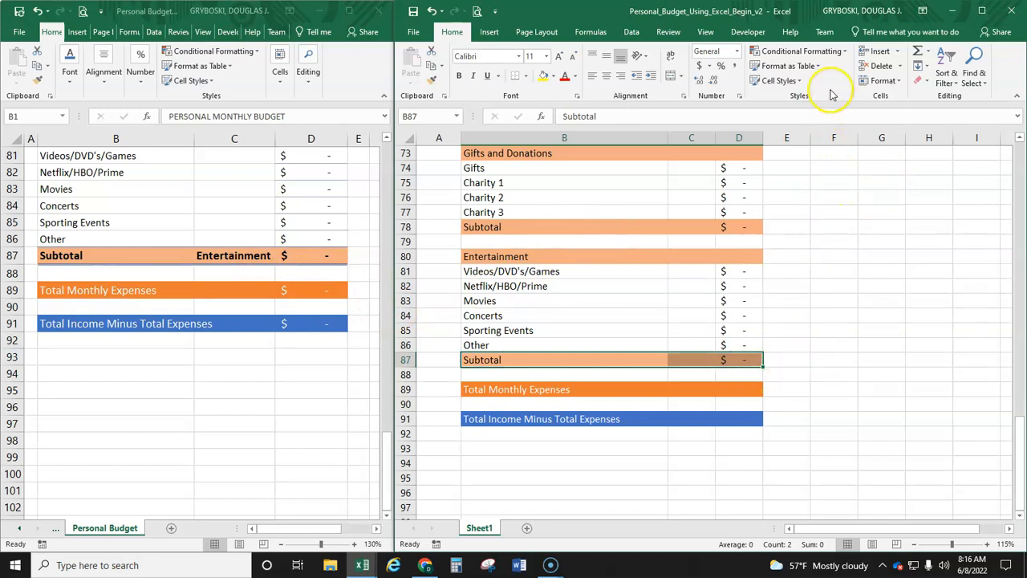
left_click(803, 82)
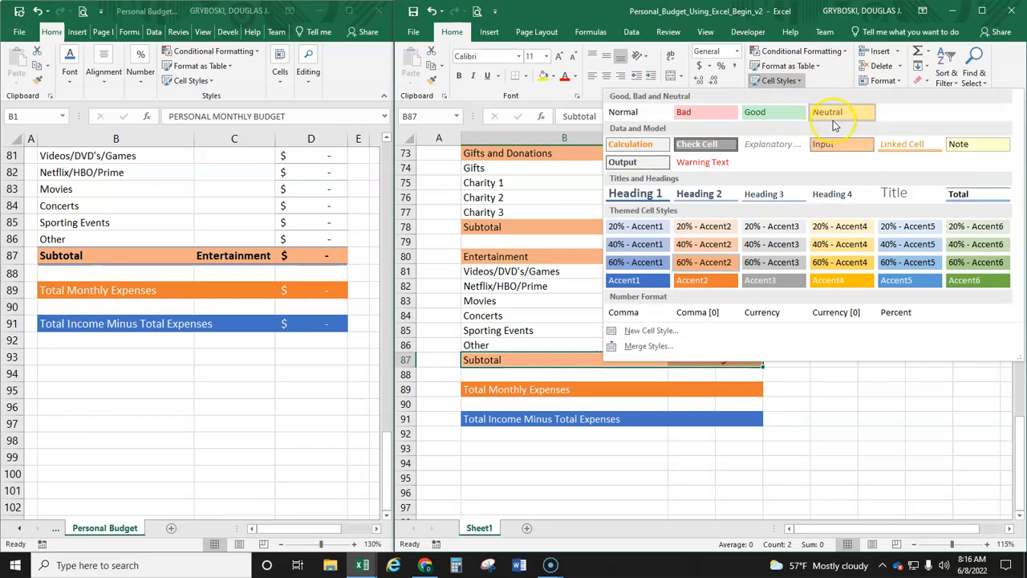
left_click(968, 195)
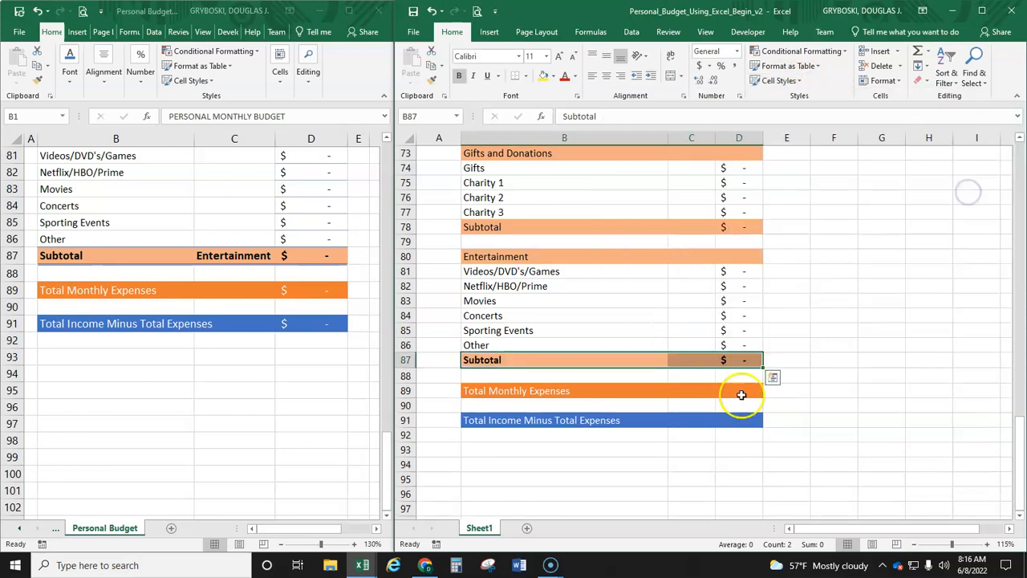
left_click(738, 377)
Step: Copy the Entertainment Subtotal row's formatting to the Gifts and Donations Subtotal row, B78:D78, with Format Painter
left_click_drag(482, 228, 766, 234)
left_click_drag(767, 227, 767, 228)
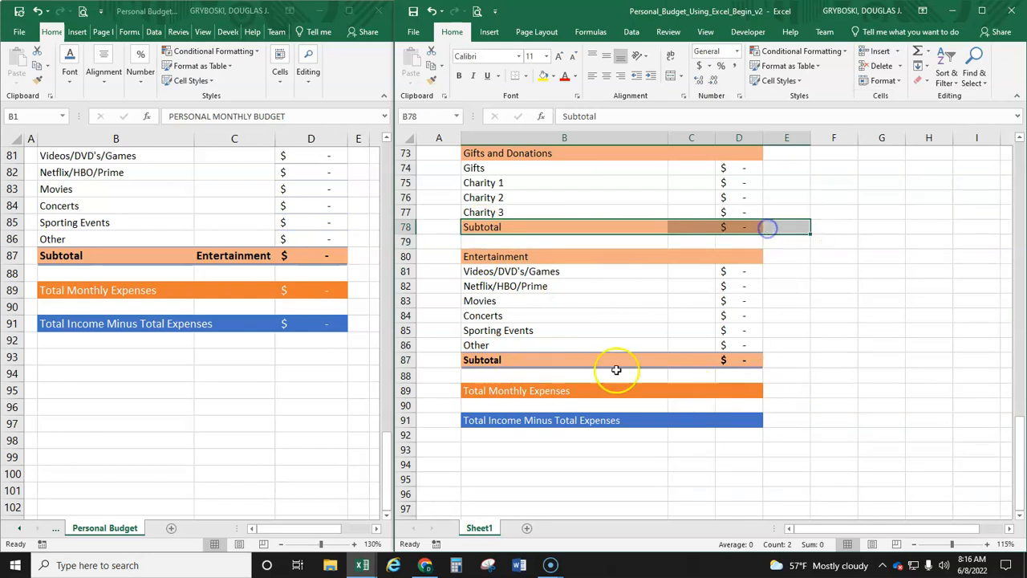
left_click_drag(473, 361, 749, 364)
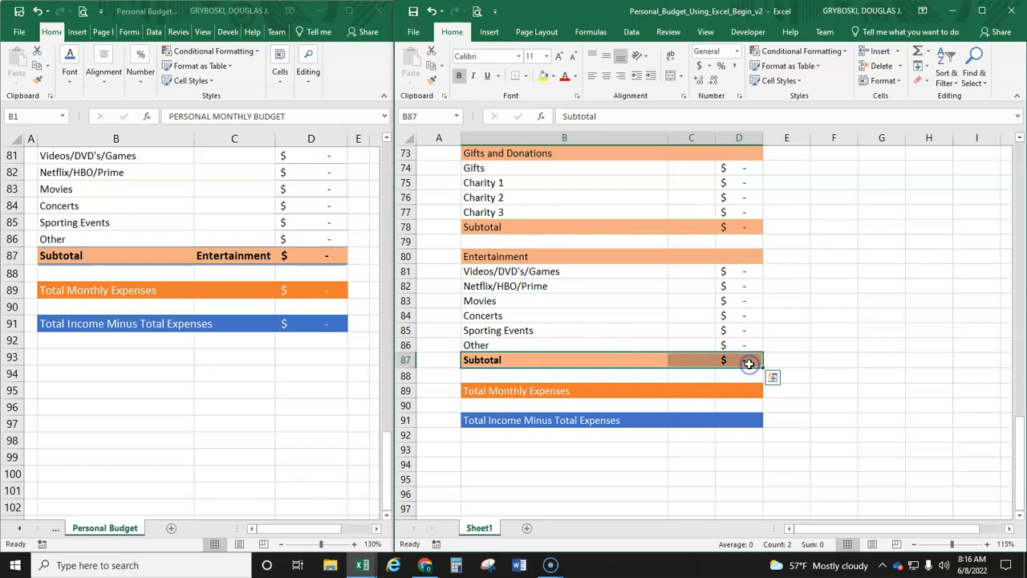
left_click(431, 82)
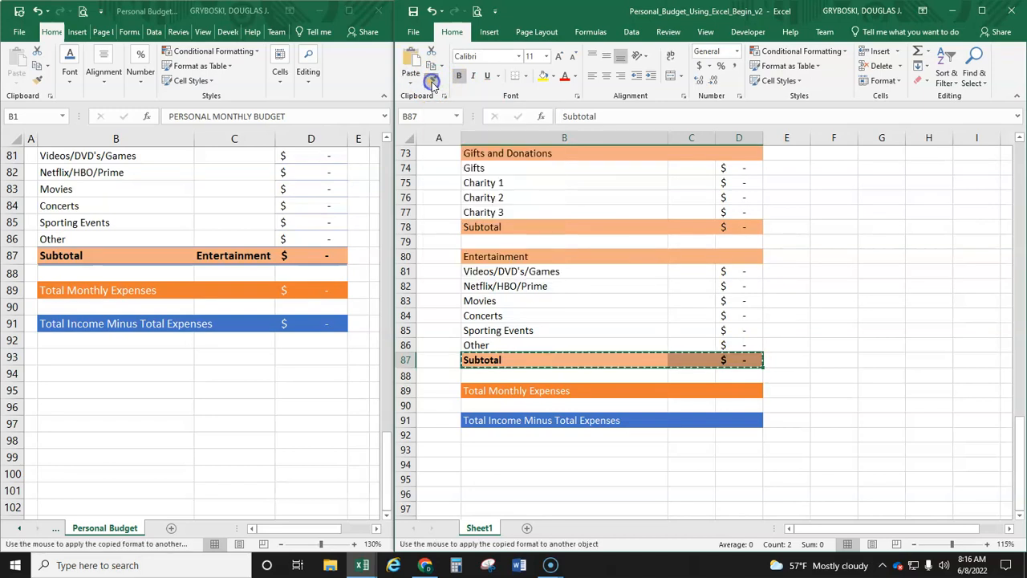
left_click_drag(473, 231, 731, 227)
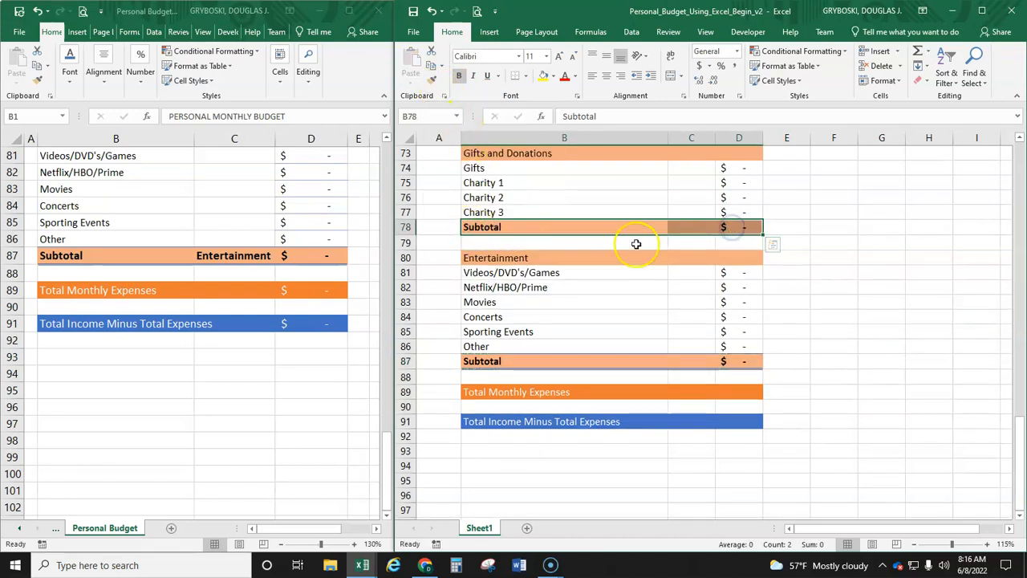
Step: Lock Format Painter on the formatting of B78:D78 for repeated use and apply it to the Personal Care Subtotal row, B71:D71
scroll(632, 243, "up", 3)
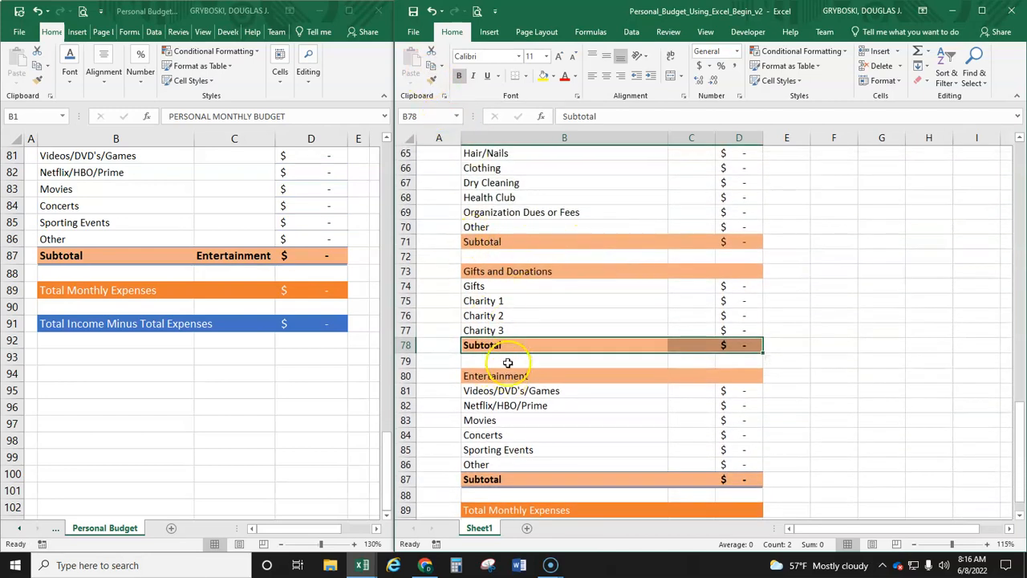
left_click(484, 347)
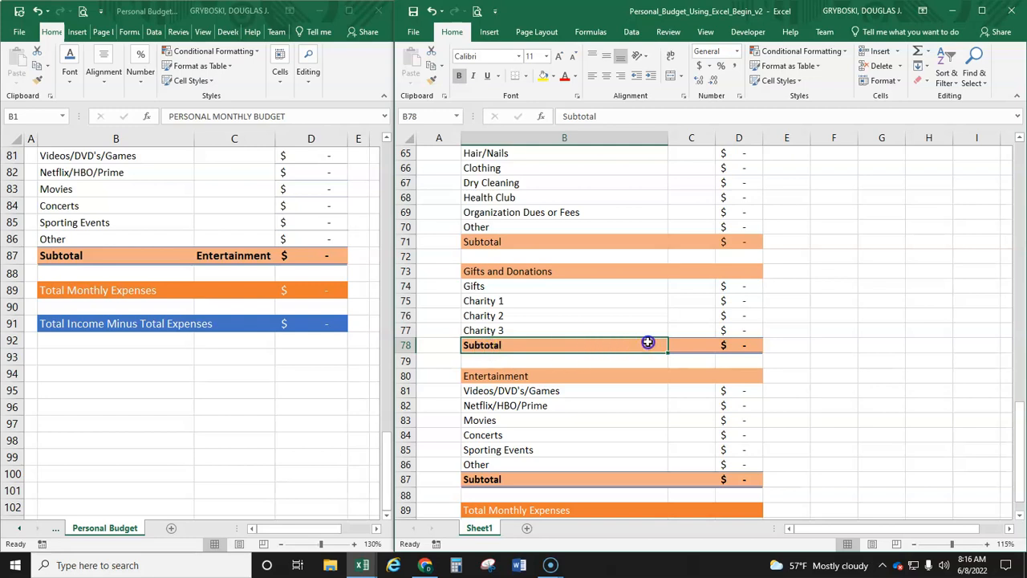
left_click_drag(648, 343, 726, 349)
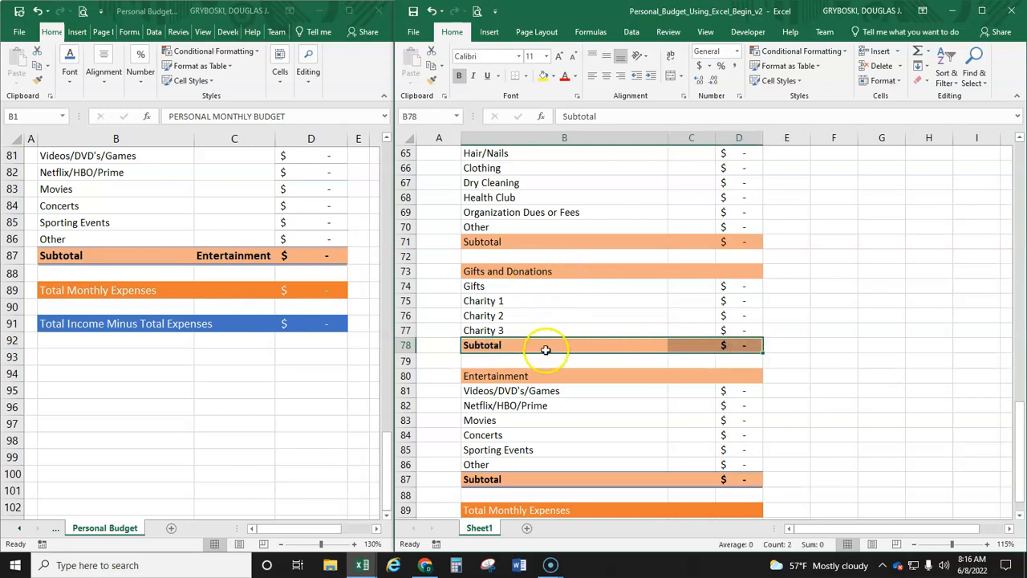
left_click(433, 83)
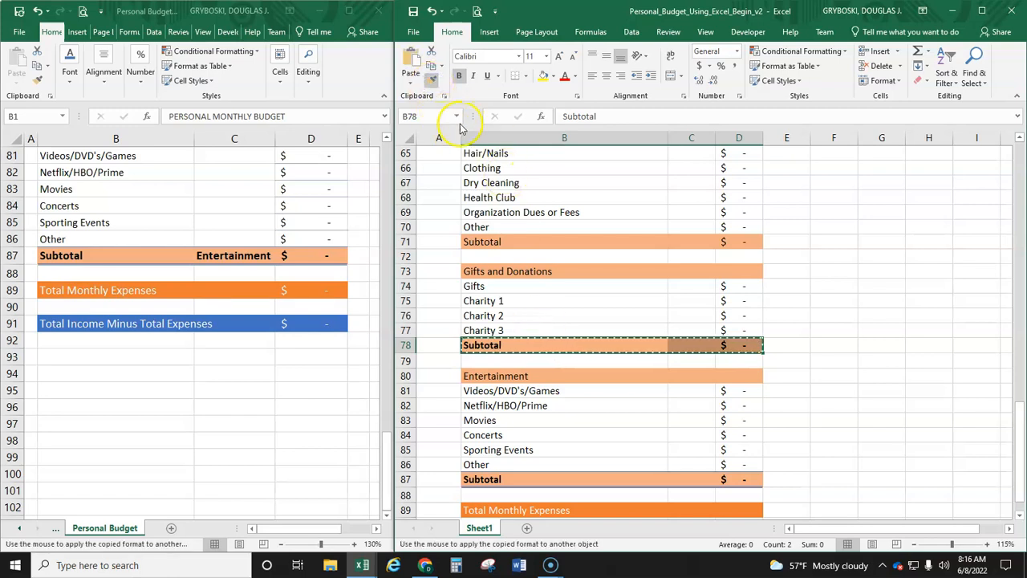
left_click_drag(480, 241, 736, 245)
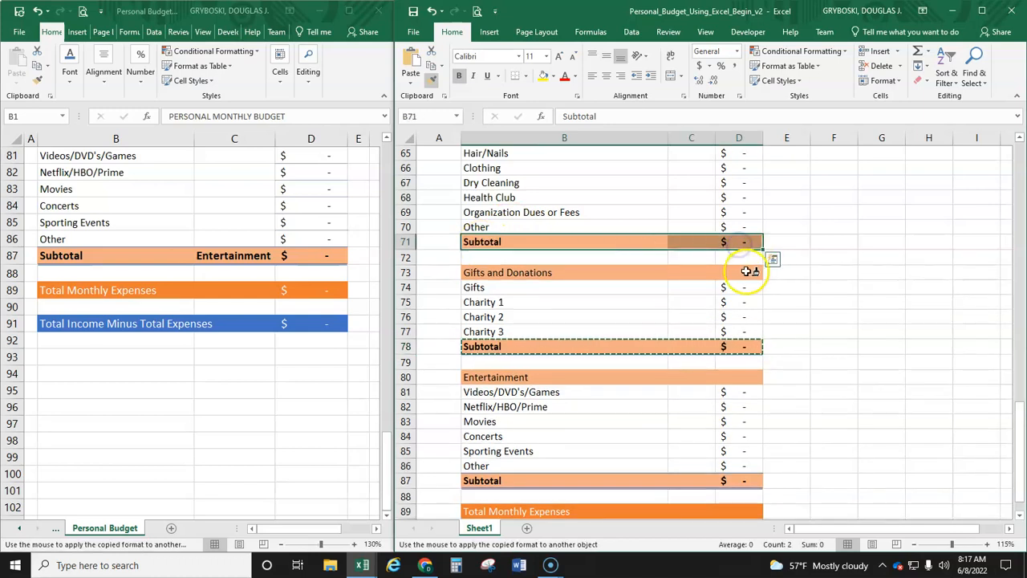
Step: Paint the copied subtotal formatting onto the Pets Subtotal row, B62:D62, and the Retirement and Investments Subtotal row, B54:D54
scroll(743, 271, "up", 3)
scroll(722, 281, "up", 2)
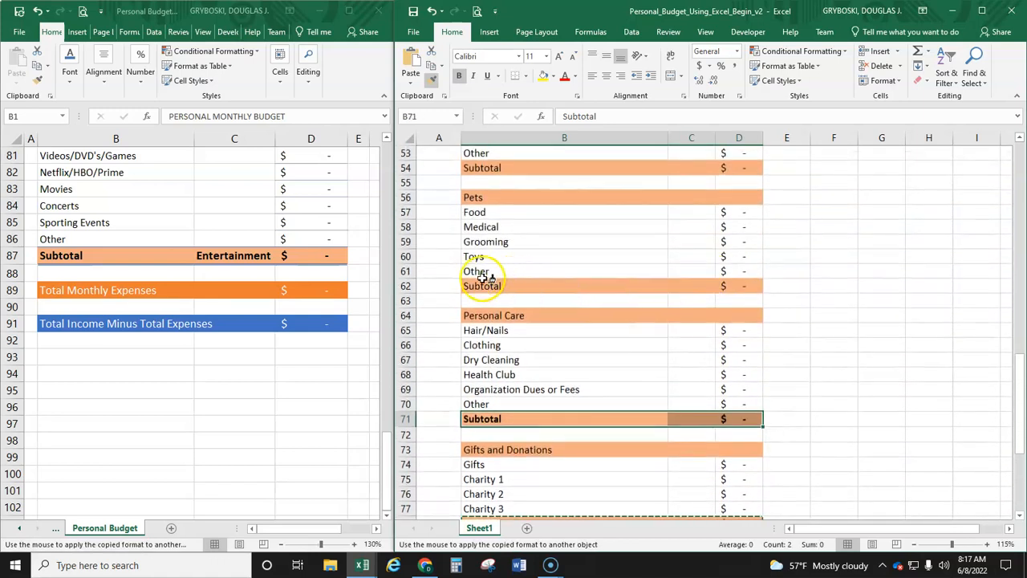
left_click_drag(480, 285, 733, 287)
mouse_move(481, 167)
left_mouse_down()
mouse_move(663, 182)
mouse_move(729, 173)
left_mouse_up()
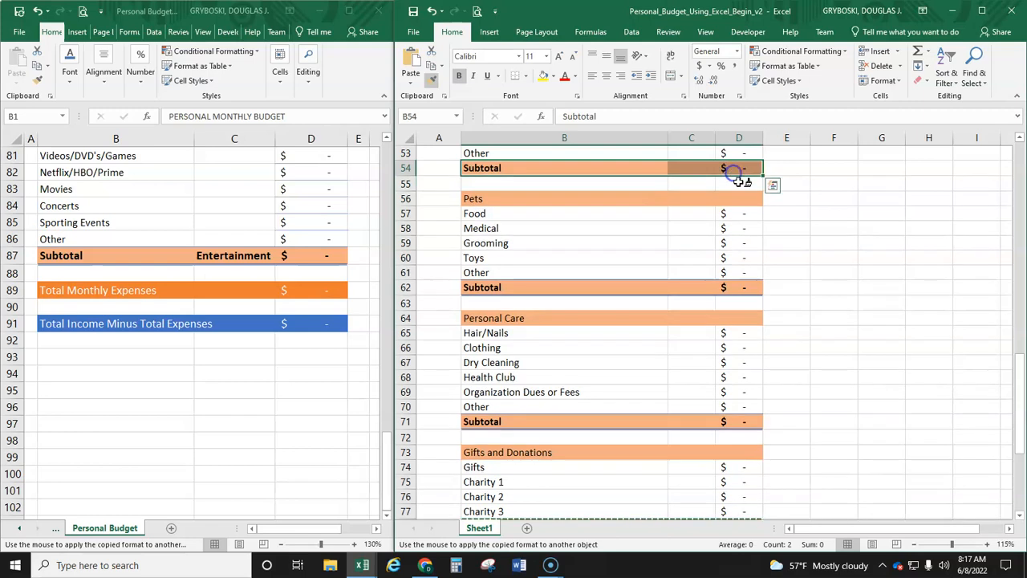
Step: Paint the copied subtotal formatting onto the Taxes Subtotal row, B48:D48, and the Insurance Subtotal row, B42:D42
scroll(729, 200, "up", 4)
scroll(713, 265, "up", 2)
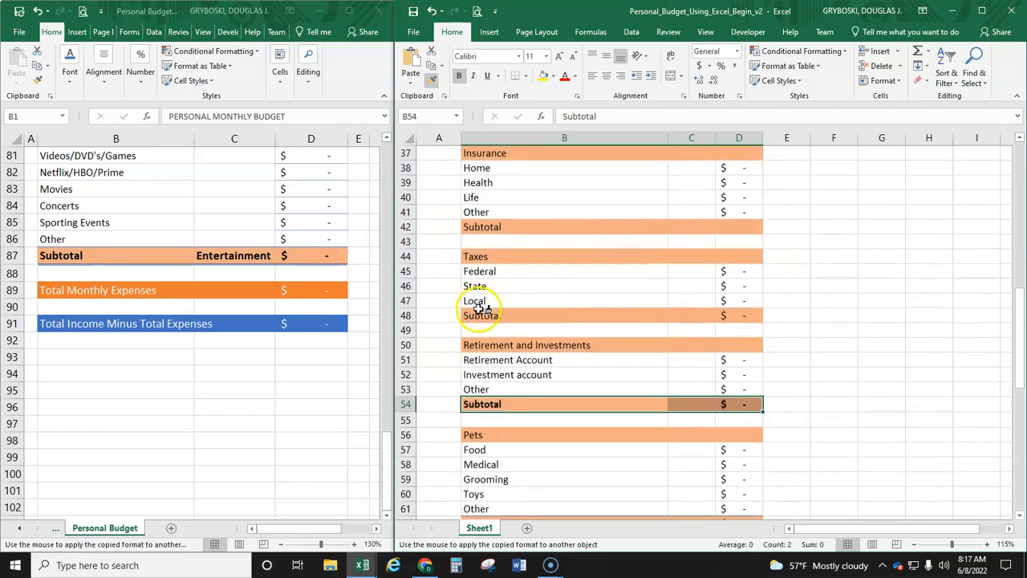
left_click_drag(480, 315, 734, 316)
left_click_drag(490, 227, 733, 232)
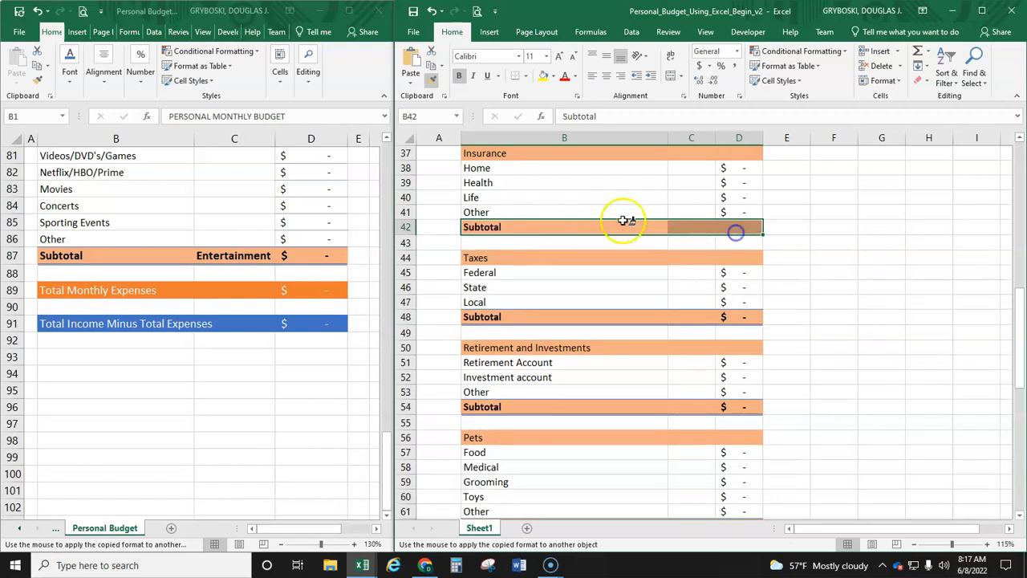
Step: Paint the copied subtotal formatting onto the Transportation Subtotal row, B35:D35, and the Food Subtotal row, B24:D24
scroll(609, 231, "up", 2)
scroll(609, 230, "up", 2)
left_click_drag(486, 300, 731, 299)
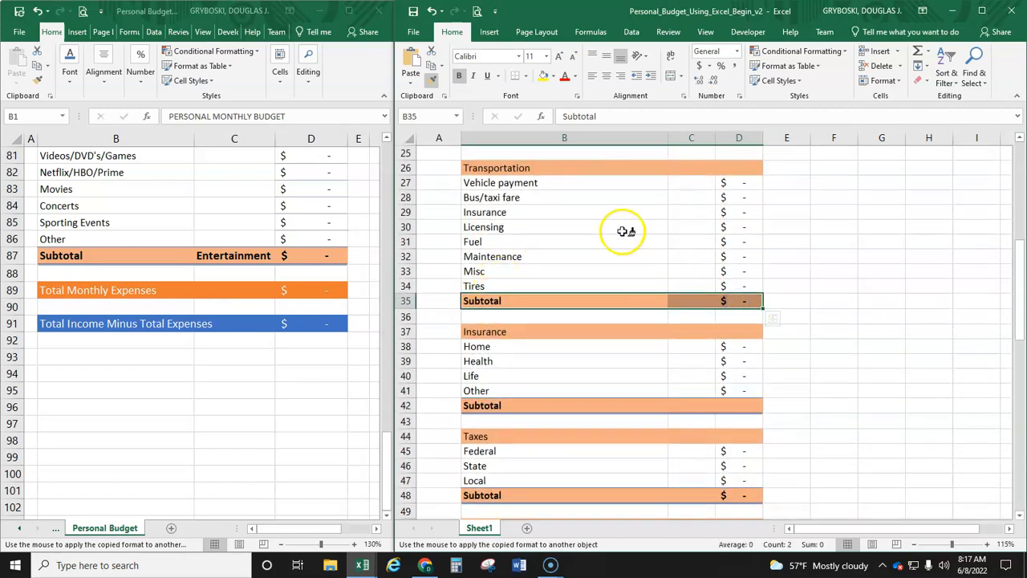
scroll(616, 234, "up", 3)
scroll(617, 234, "up", 3)
mouse_move(488, 373)
left_mouse_down()
mouse_move(693, 383)
mouse_move(733, 374)
left_mouse_up()
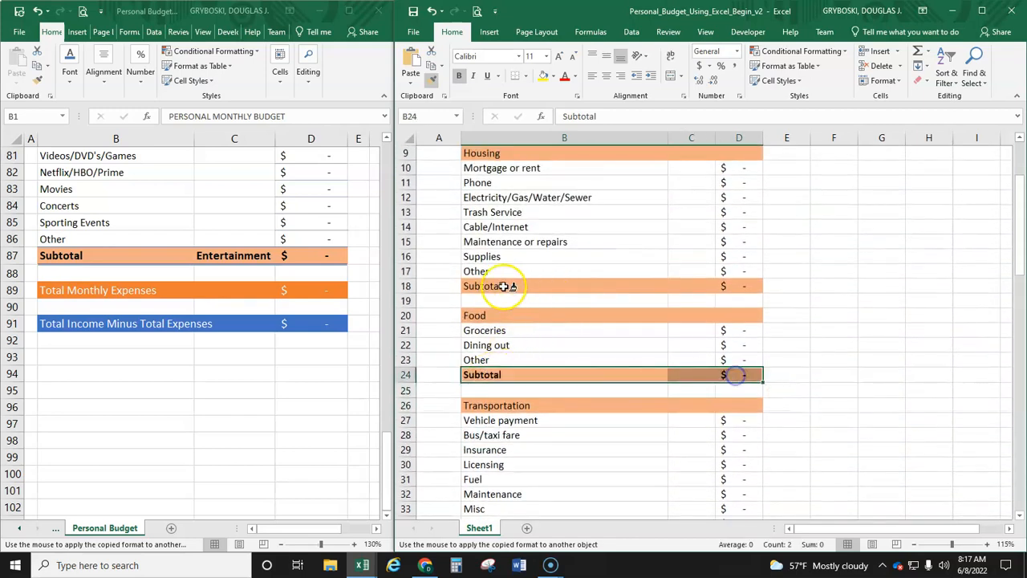
Step: Paint the copied subtotal formatting onto the Housing Subtotal row, B18:D18, and turn off Format Painter
mouse_move(491, 286)
left_mouse_down()
mouse_move(623, 296)
mouse_move(729, 289)
left_mouse_up()
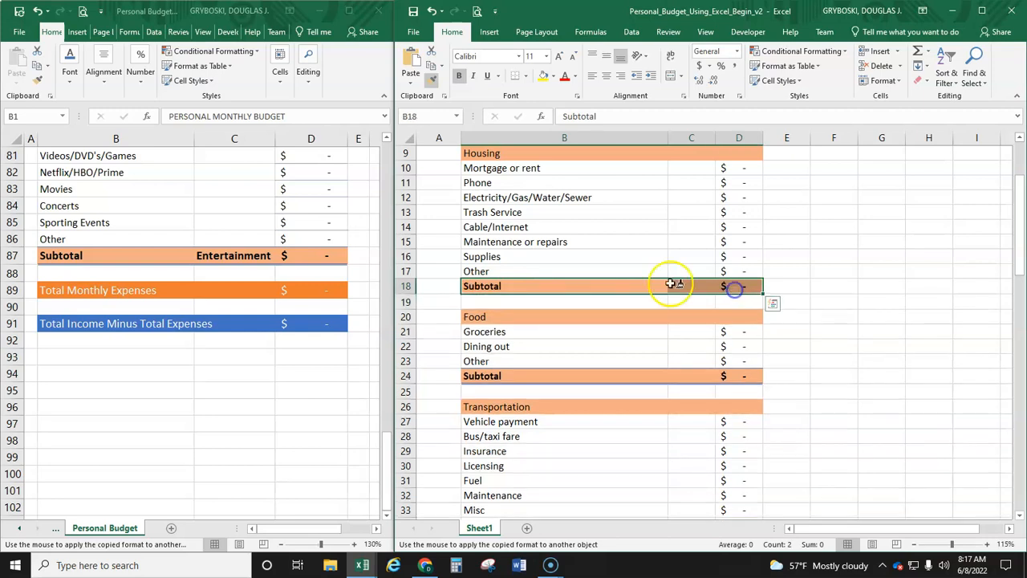
scroll(622, 284, "up", 3)
scroll(622, 285, "down", 2)
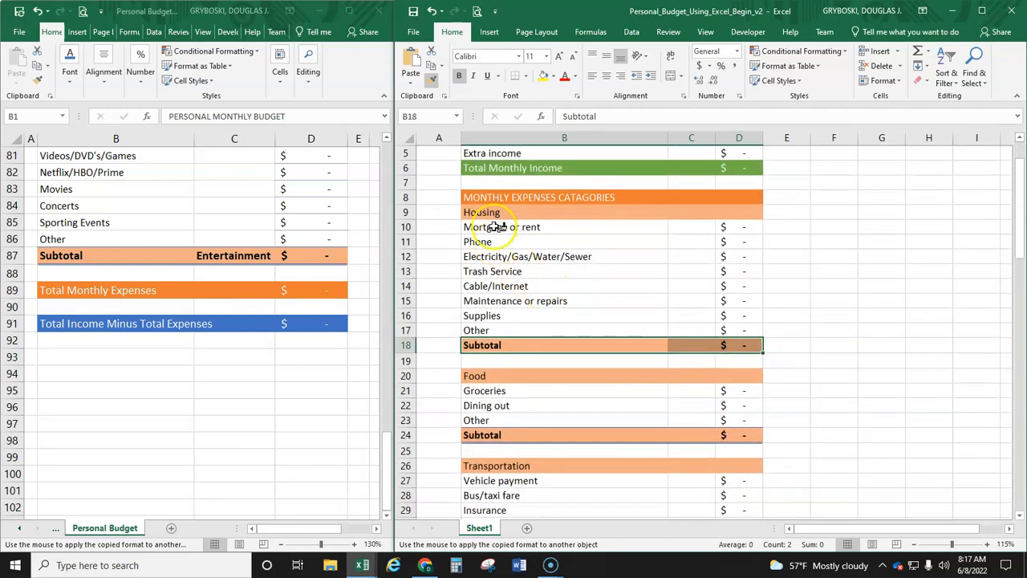
left_click(431, 84)
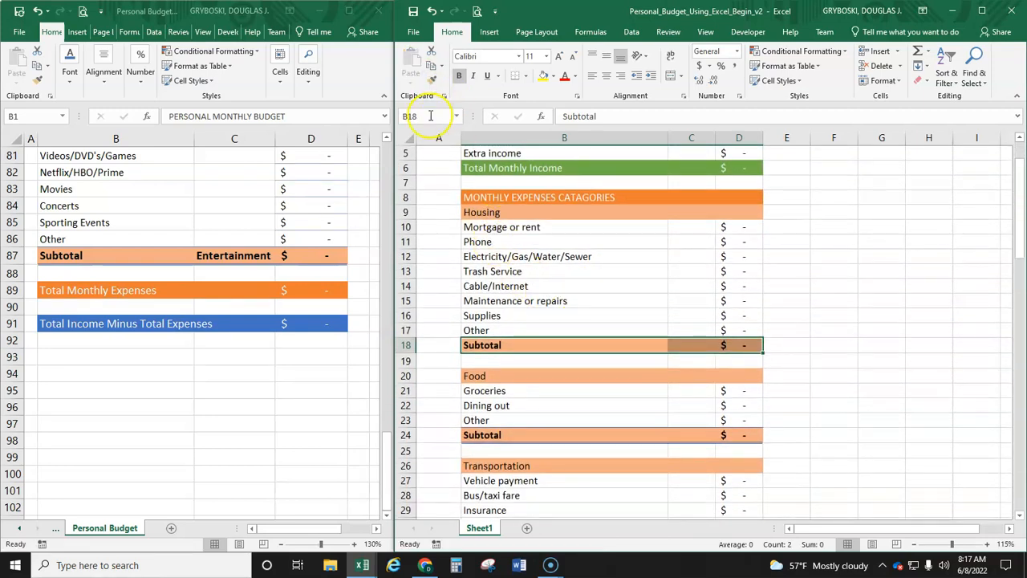
scroll(747, 327, "up", 2)
left_click(794, 325)
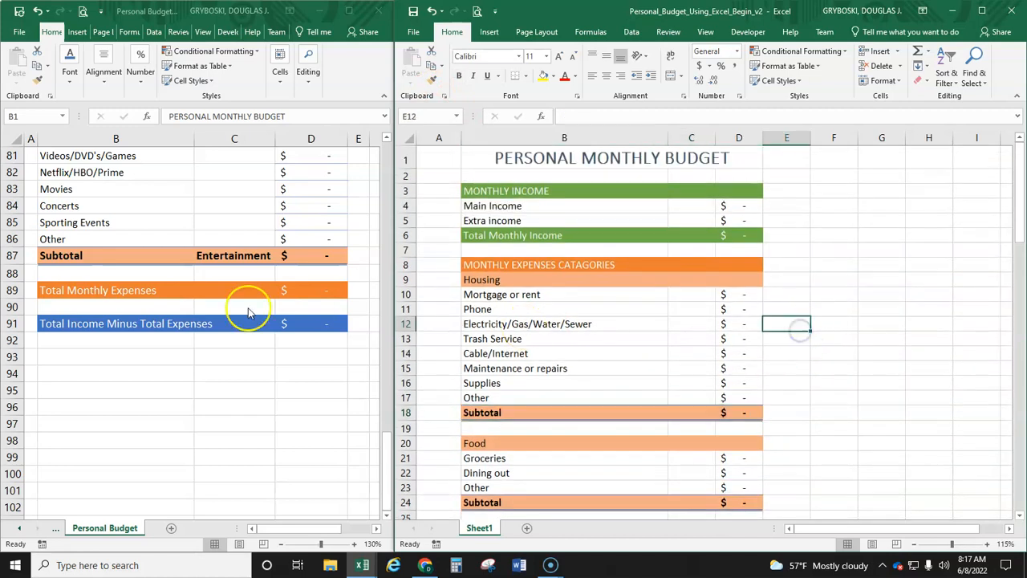
Step: Review the formatted example workbook from its title down to the totals and check its Total Monthly Expenses cell, D89
left_click(259, 385)
scroll(259, 385, "up", 16)
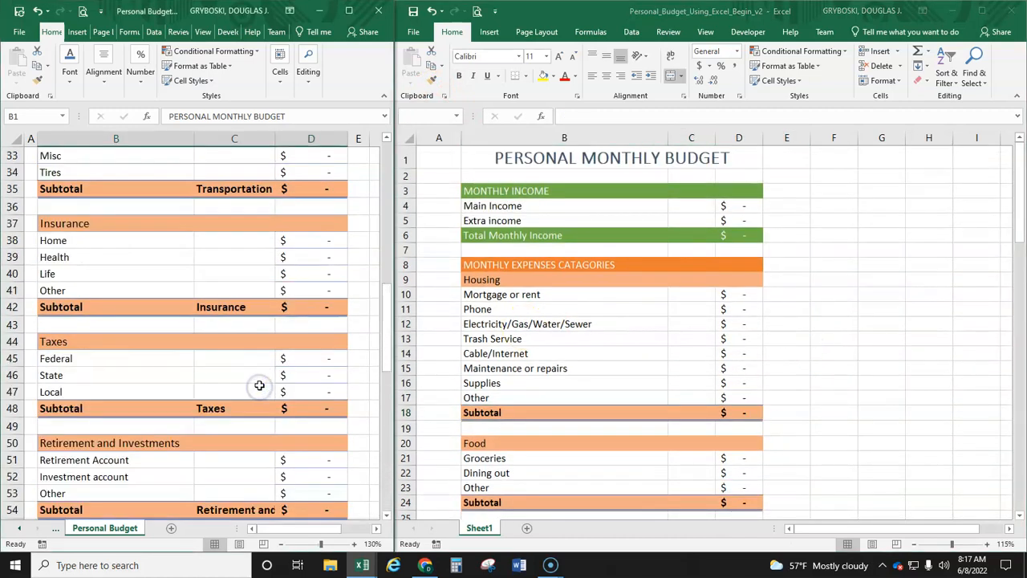
scroll(259, 385, "up", 11)
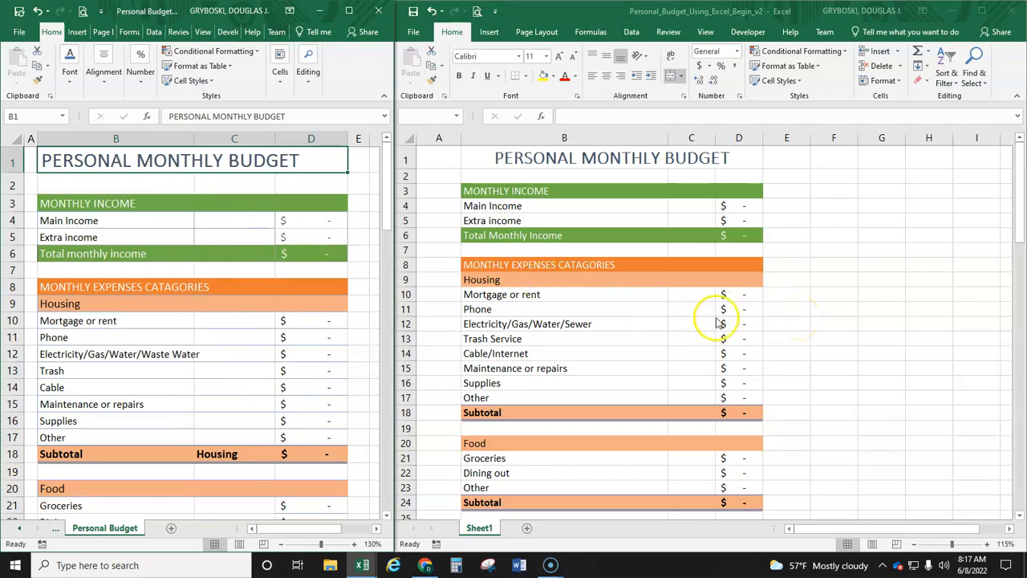
scroll(294, 396, "down", 3)
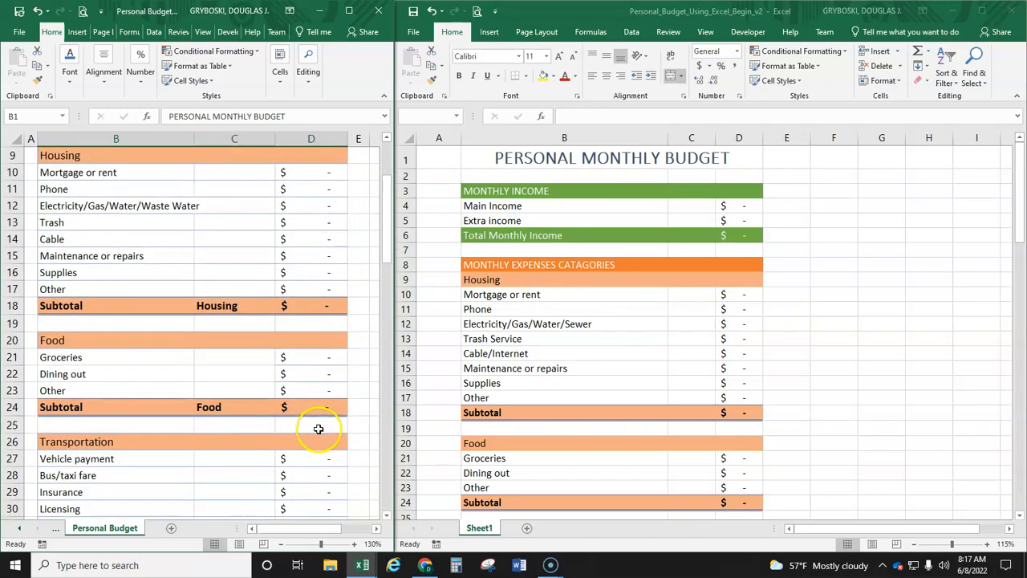
scroll(319, 429, "down", 20)
scroll(320, 413, "down", 4)
scroll(320, 413, "up", 4)
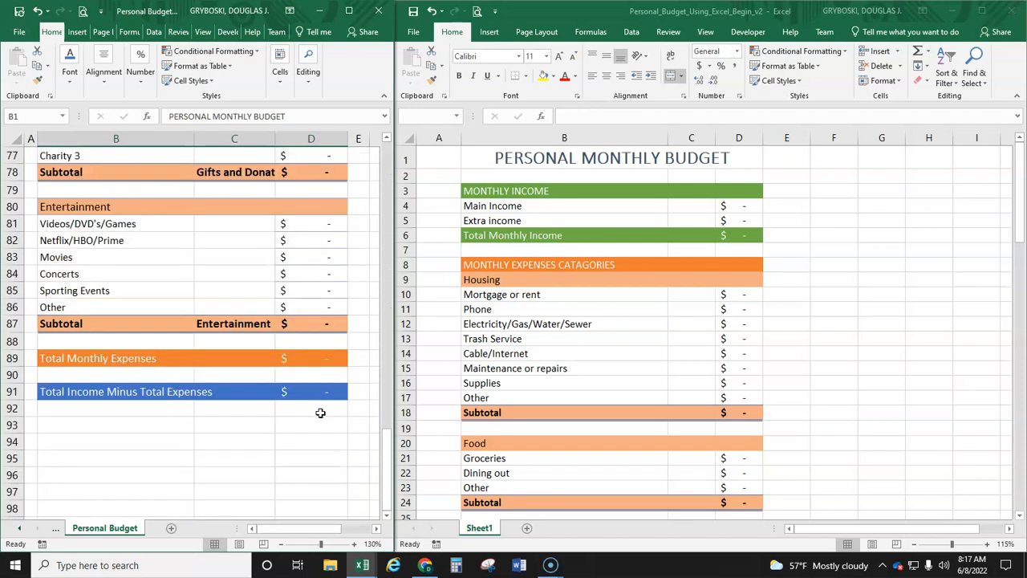
left_click(327, 362)
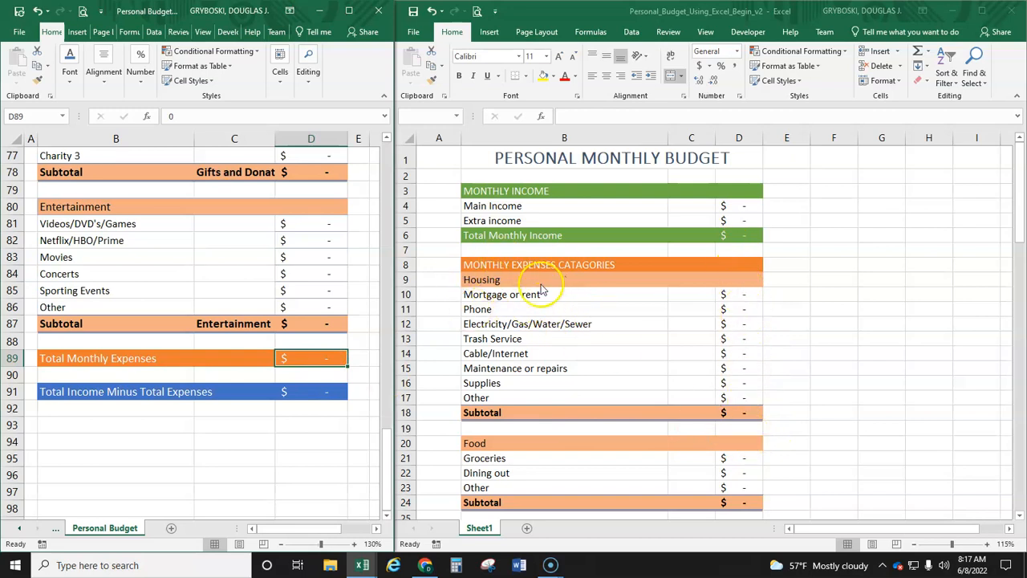
scroll(731, 391, "down", 5)
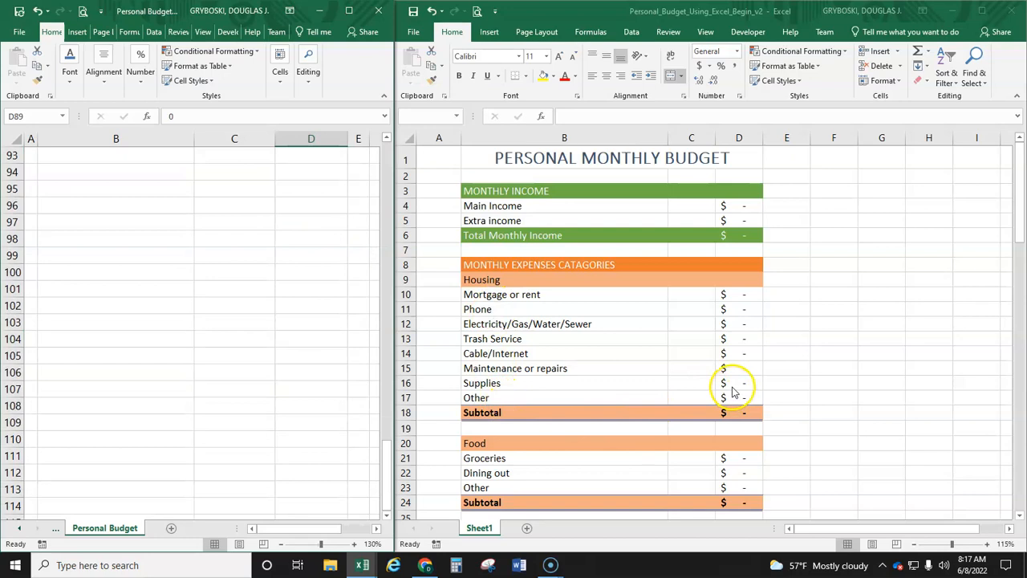
scroll(734, 391, "up", 10)
Step: Apply the Accounting number format to the Total Monthly Expenses cell, D89, and the Total Income Minus Total Expenses cell, D91
left_click(763, 386)
scroll(763, 386, "down", 18)
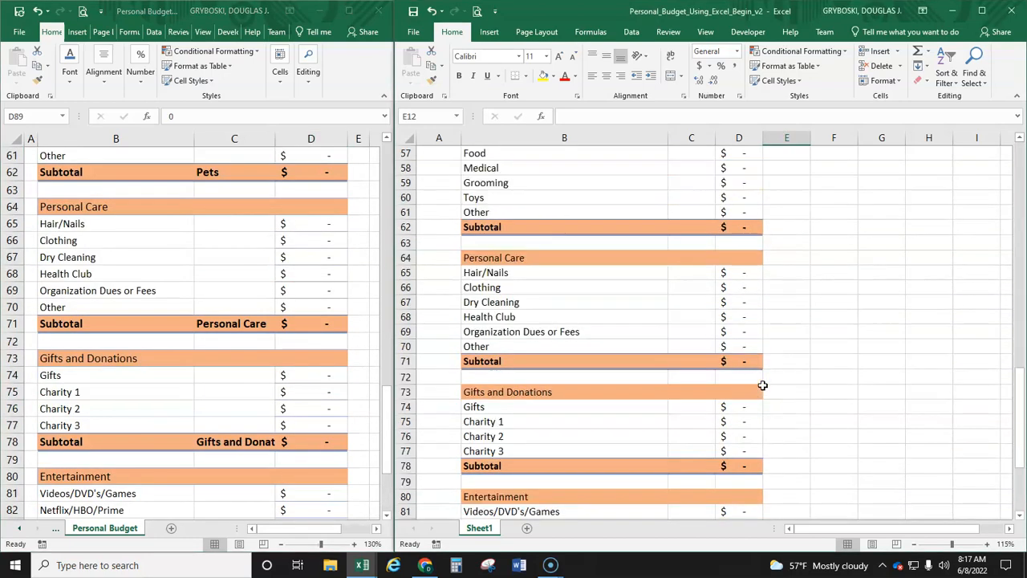
scroll(763, 386, "down", 5)
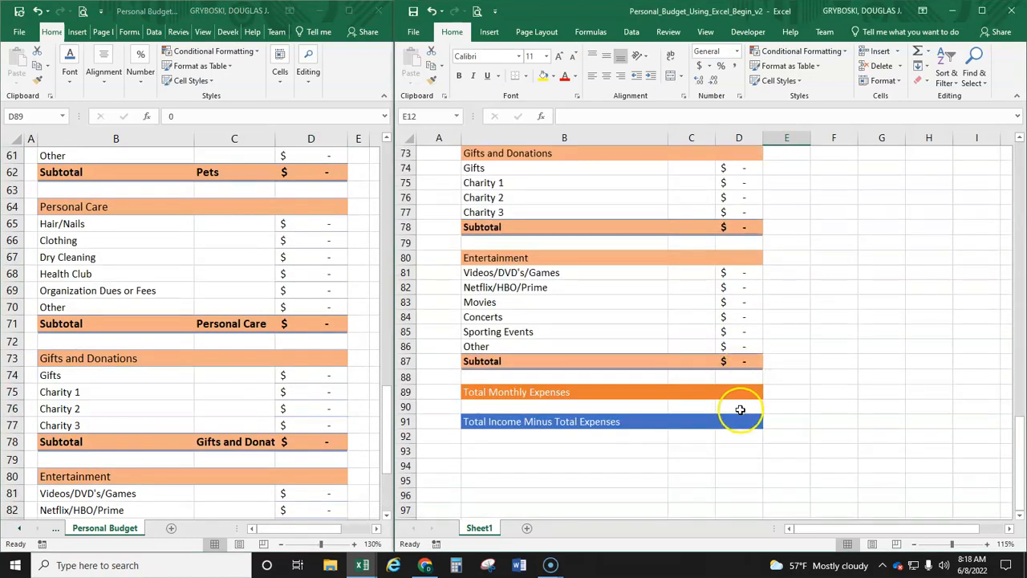
left_click(736, 393)
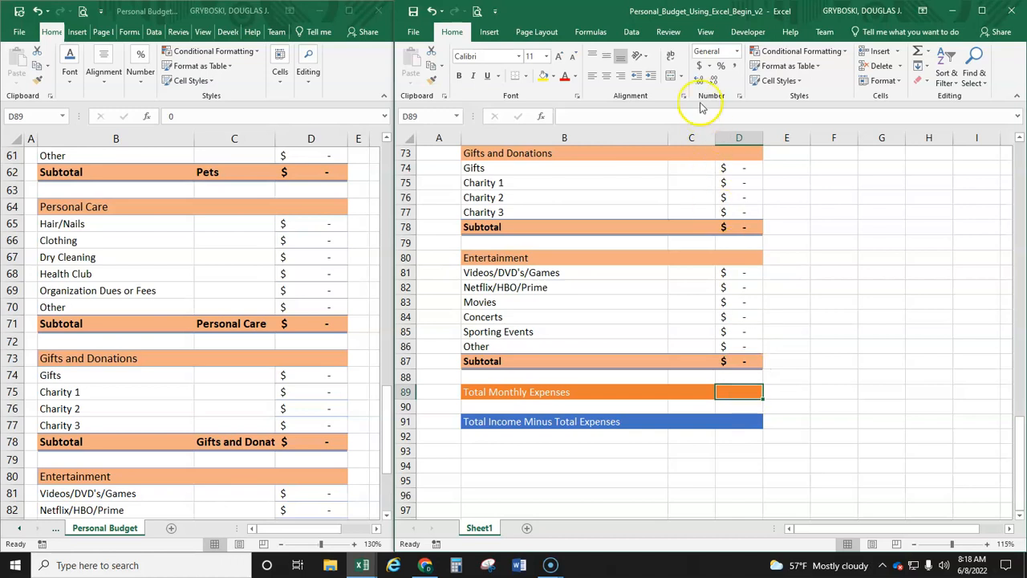
left_click(739, 421)
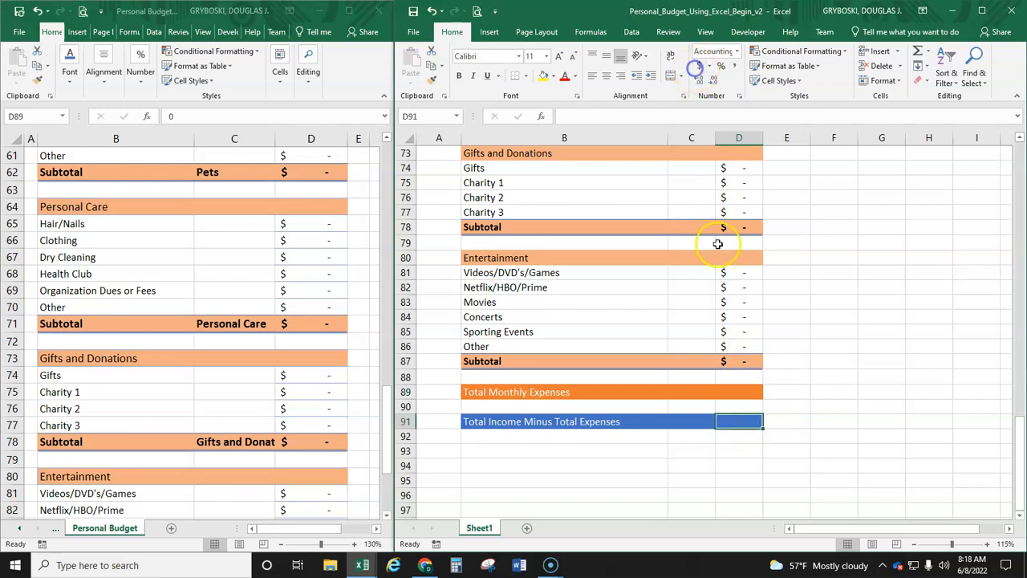
Step: Maximize the budget workbook's window and enlarge the sheet to 160% at the Total Monthly Expenses cell, D89
left_click(734, 393)
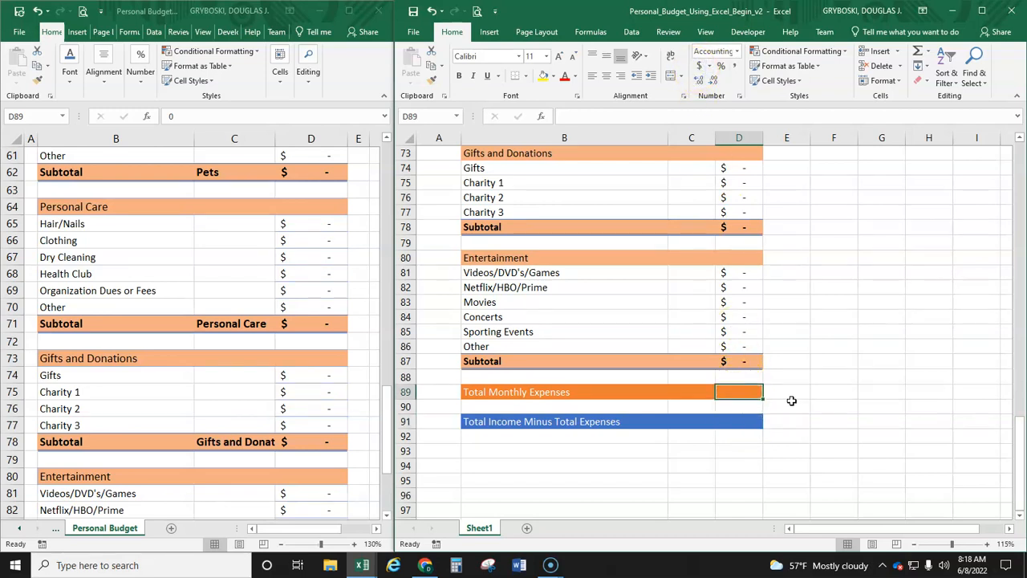
type("=")
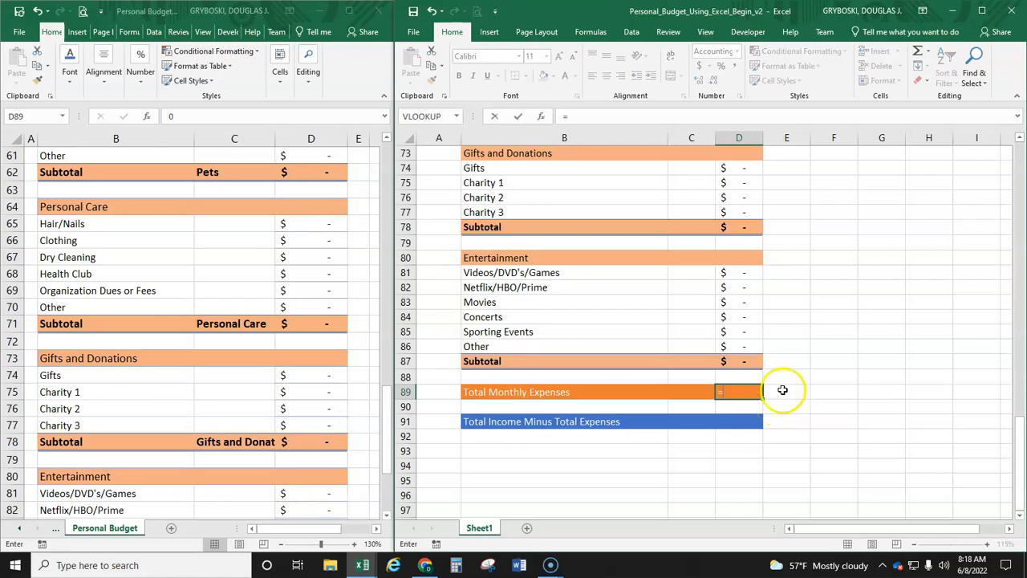
left_click(982, 11)
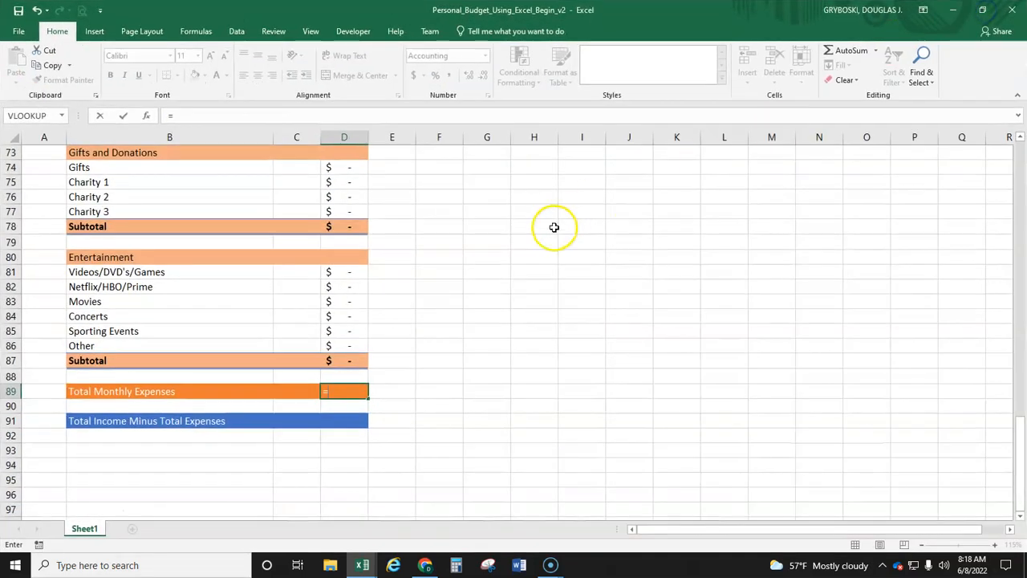
left_click(458, 332)
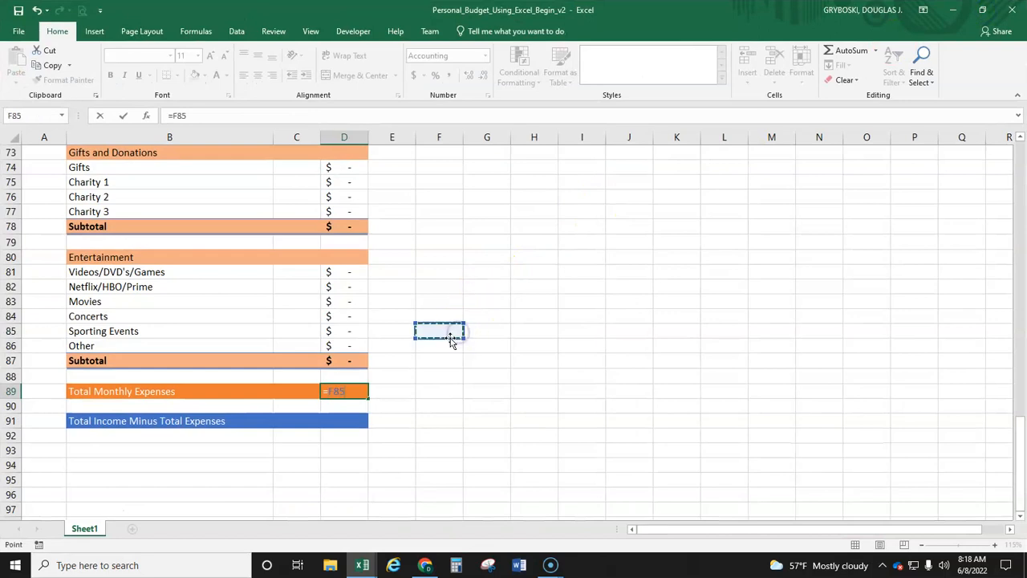
key("Escape")
scroll(425, 383, "up", 2, "ctrl")
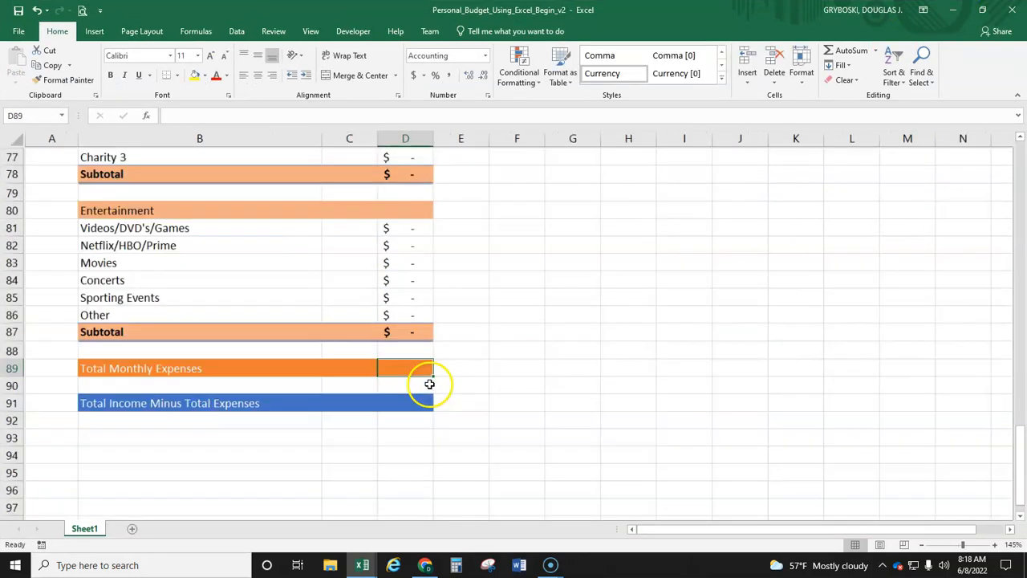
scroll(473, 376, "up", 1, "ctrl")
scroll(561, 377, "down", 3)
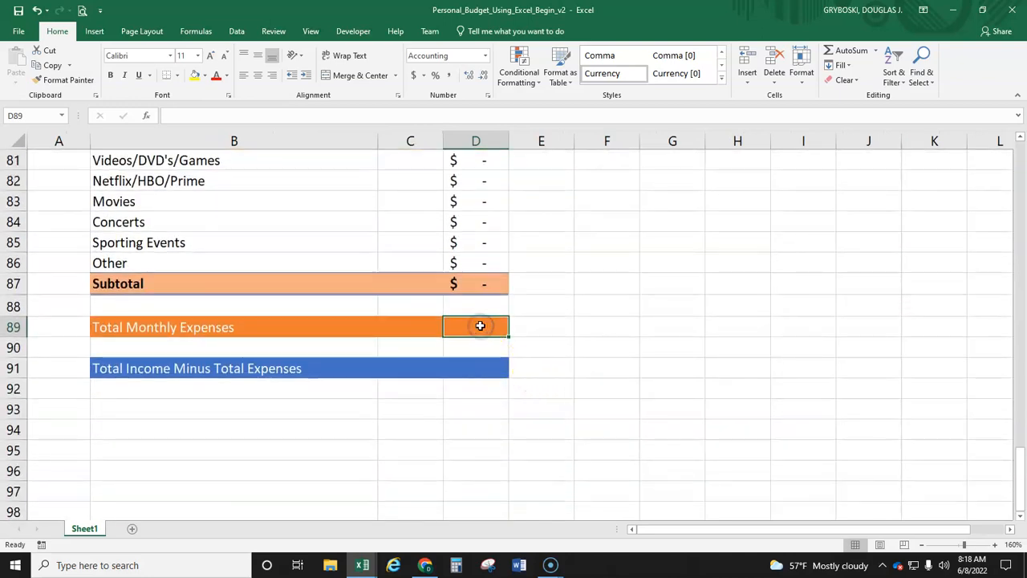
Step: Start the Total Monthly Expenses formula in D89 by adding the Housing, Food and Transportation subtotals as =D18+D24+D35
type("=")
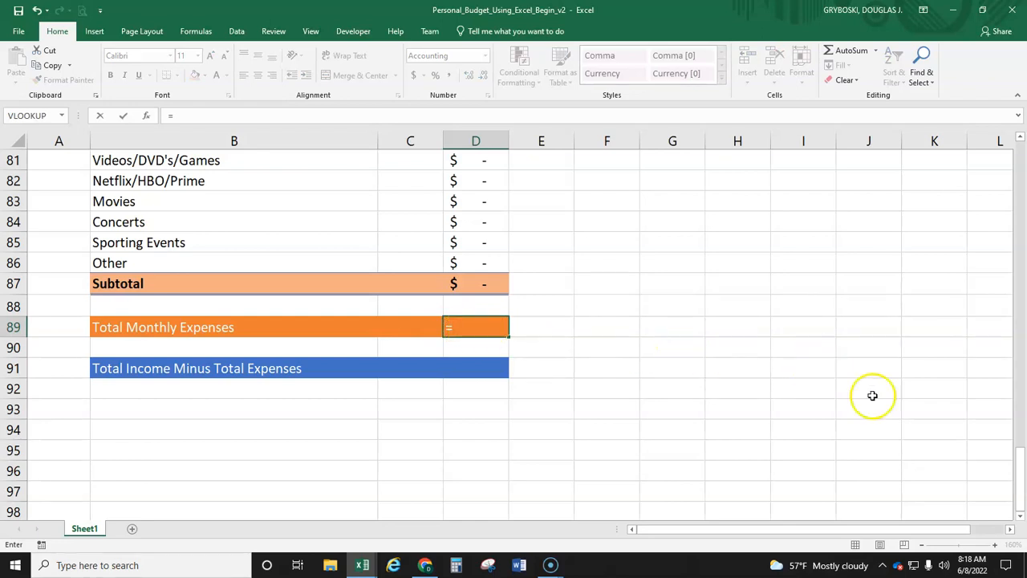
left_click_drag(1017, 460, 959, 163)
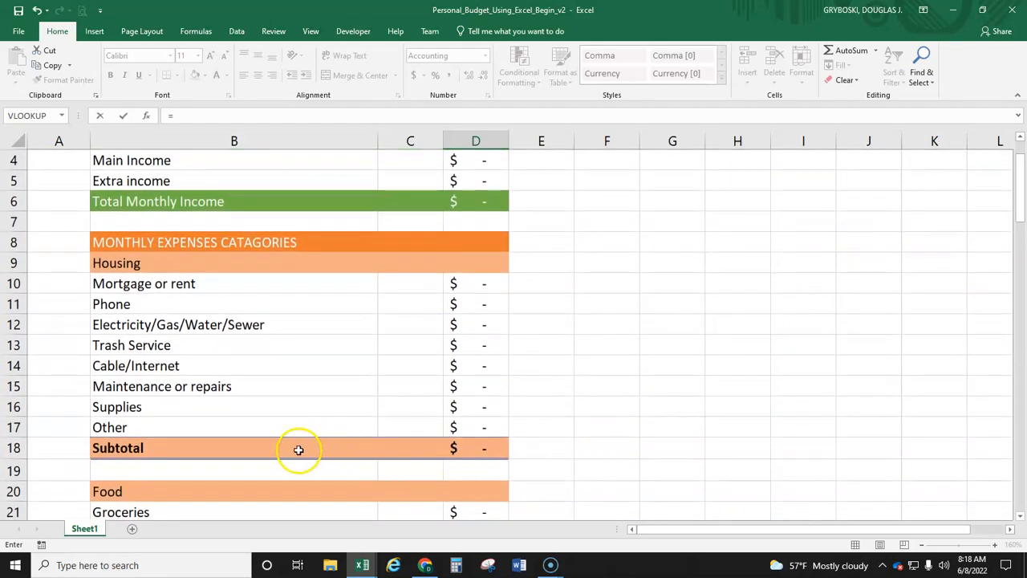
left_click(479, 447)
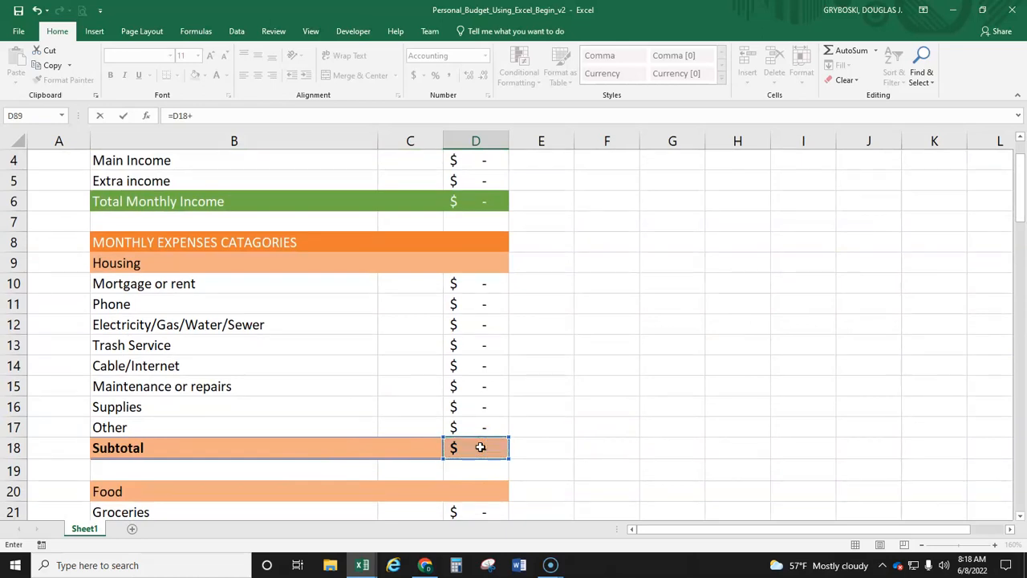
type("+")
scroll(573, 348, "down", 3)
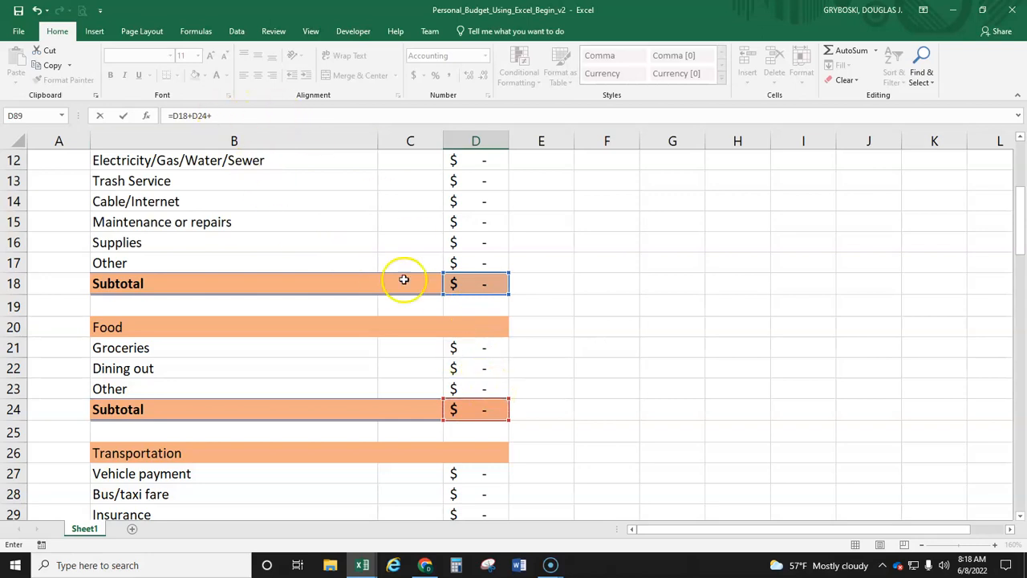
scroll(542, 387, "down", 2)
scroll(541, 387, "down", 4)
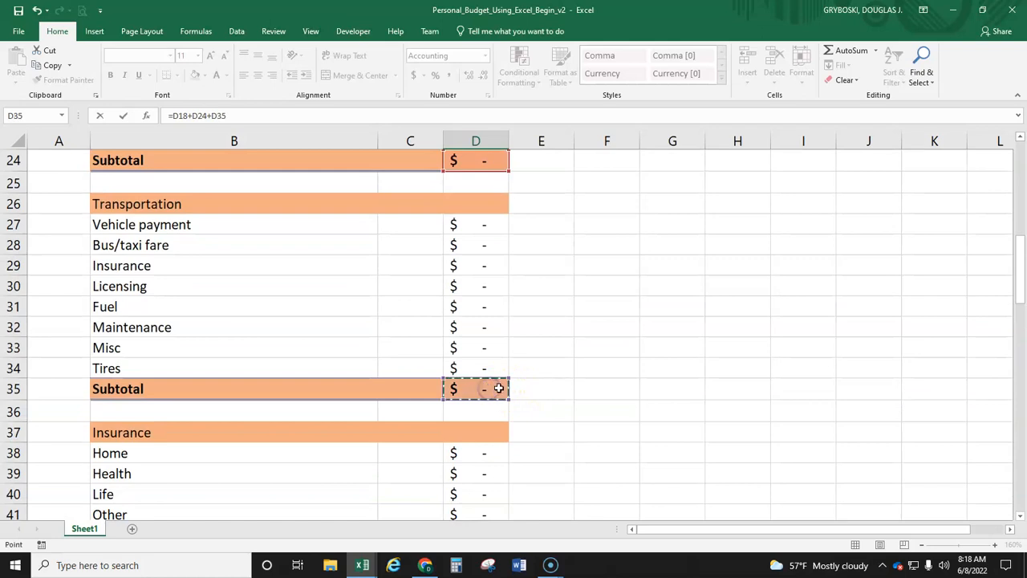
Step: Extend the D89 formula with the Insurance, Taxes, and Retirement and Investments subtotals, +D42+D48+D54
scroll(565, 390, "down", 4)
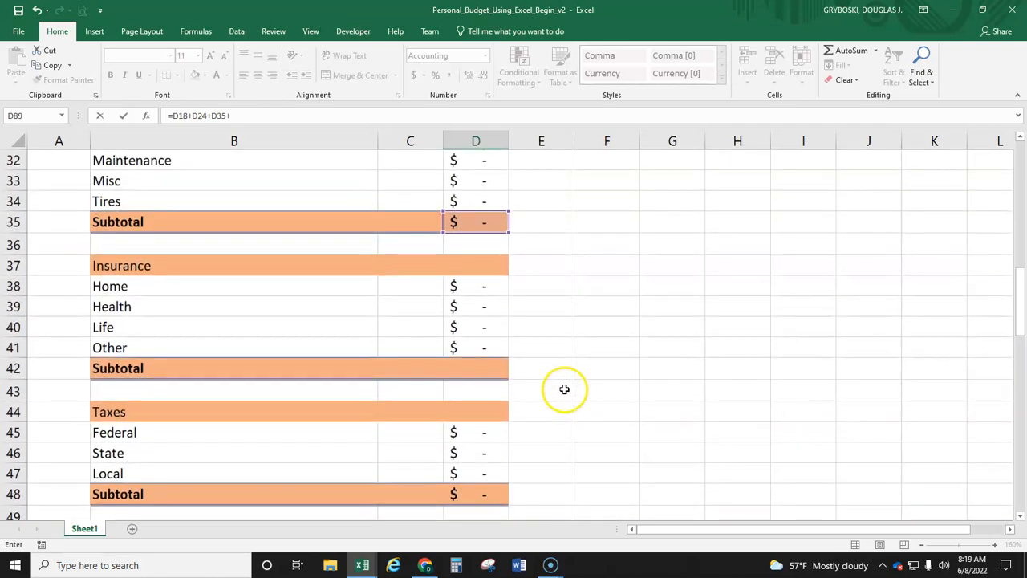
left_click(481, 370)
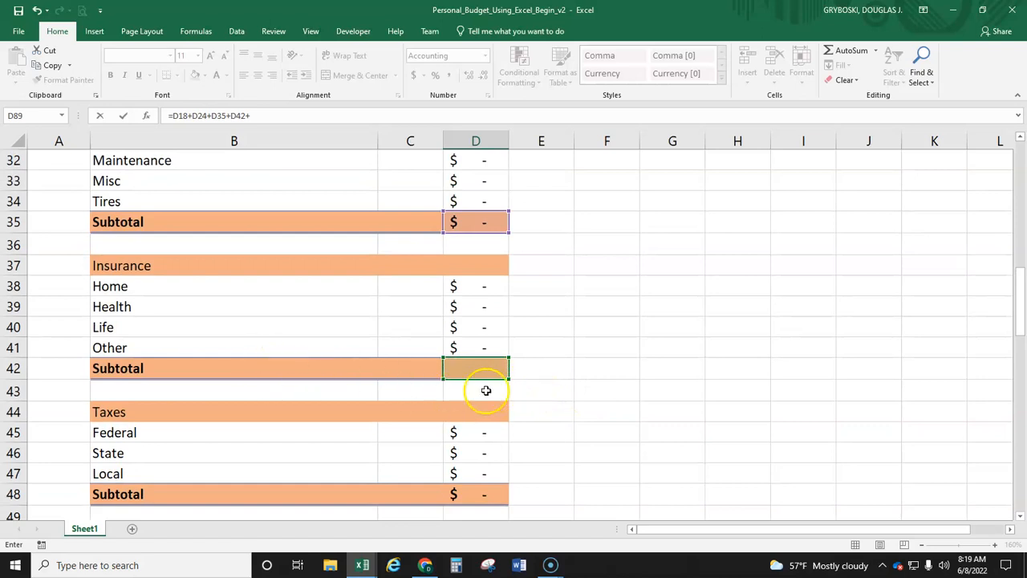
scroll(524, 410, "down", 2)
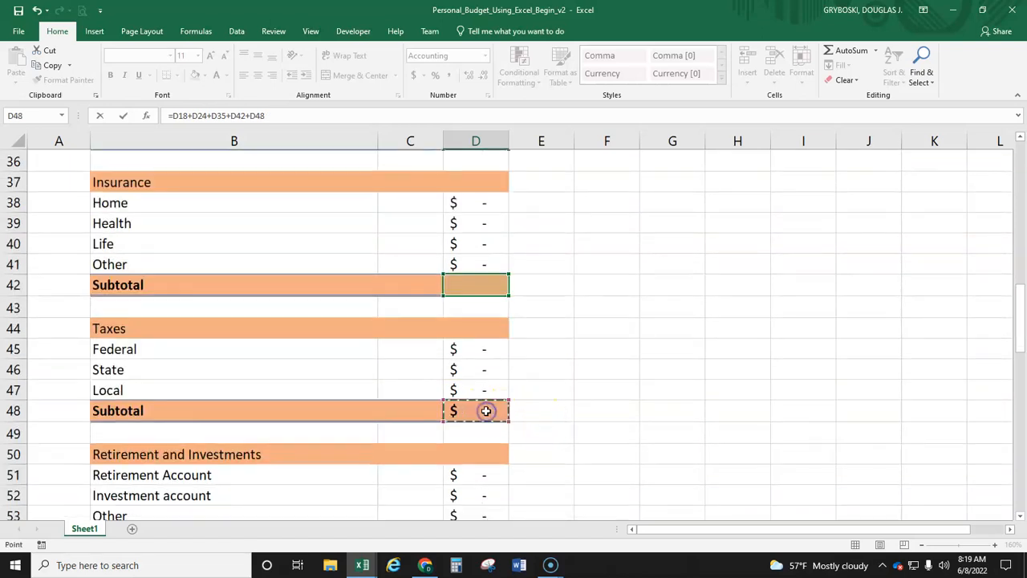
scroll(554, 425, "down", 4)
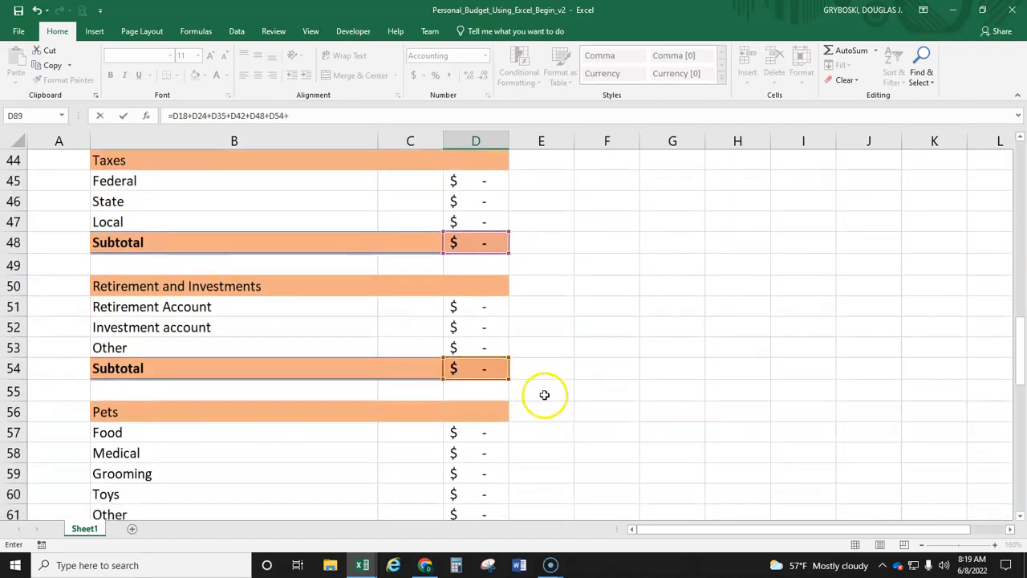
Step: Complete the D89 formula with the Pets, Personal Care, Gifts and Donations, and Entertainment subtotals, +D62+D71+D78+D87, and enter it
scroll(544, 395, "down", 4)
scroll(549, 390, "down", 4)
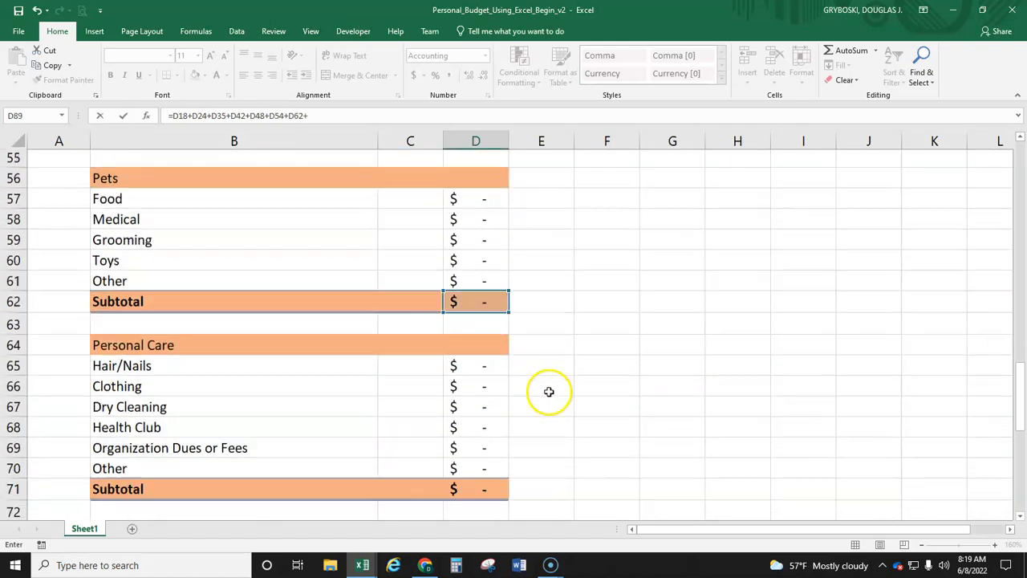
scroll(543, 401, "down", 4)
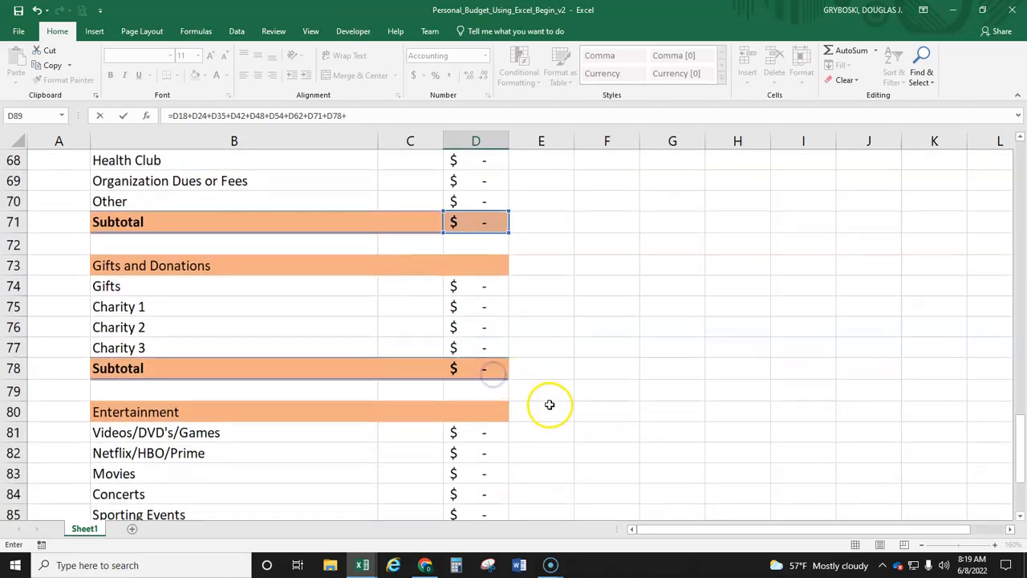
scroll(549, 404, "down", 4)
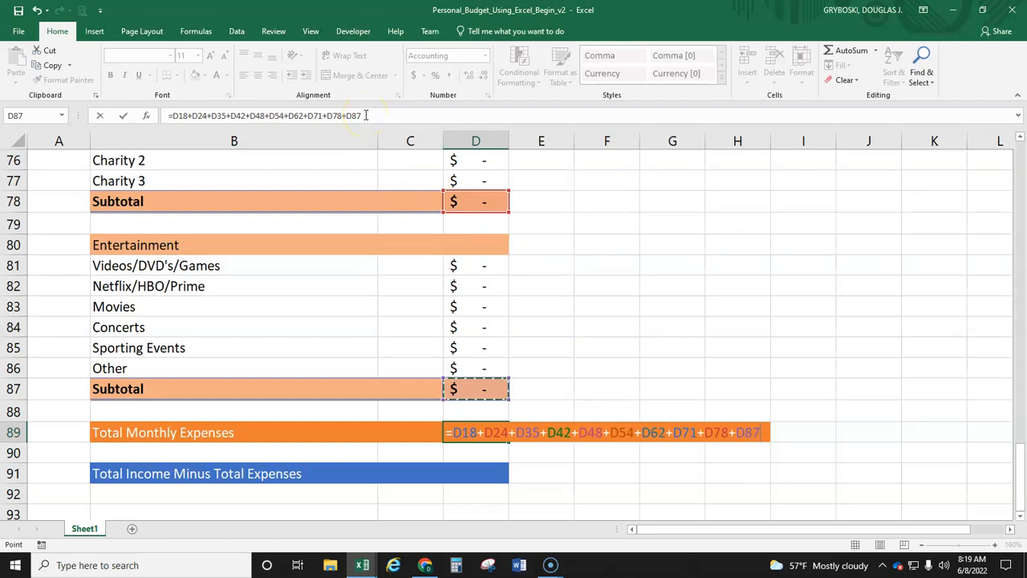
key("Return")
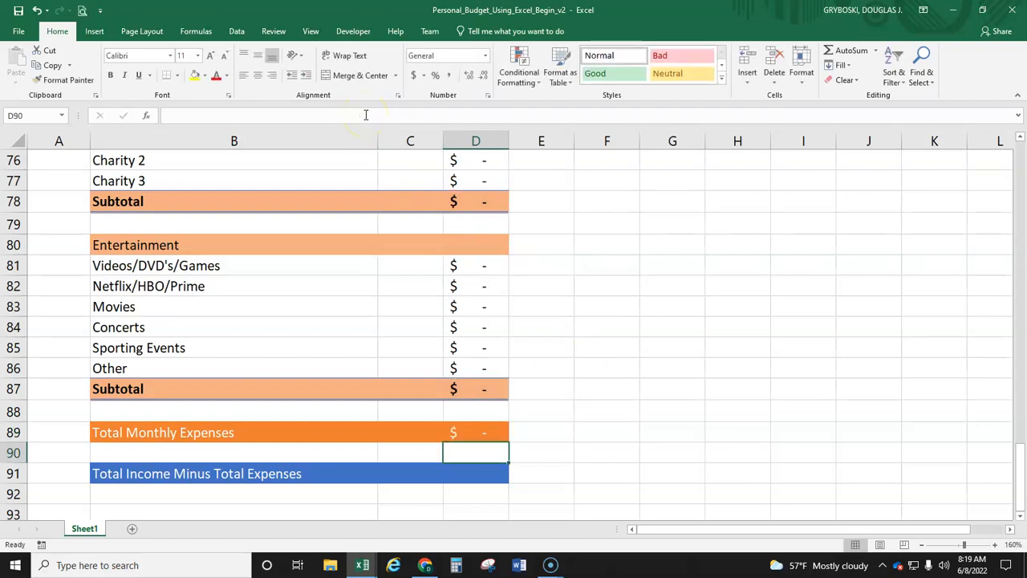
Step: Add the missing Insurance subtotal in D42 with AutoSum over the Home to Other amounts, D38:D41
left_click(473, 434)
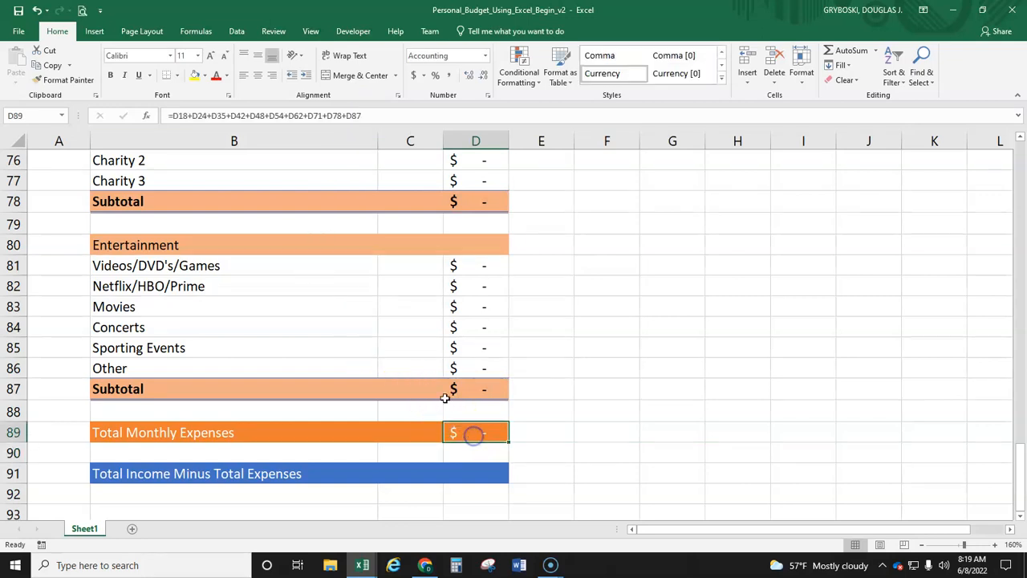
scroll(534, 287, "up", 1)
scroll(534, 287, "up", 5)
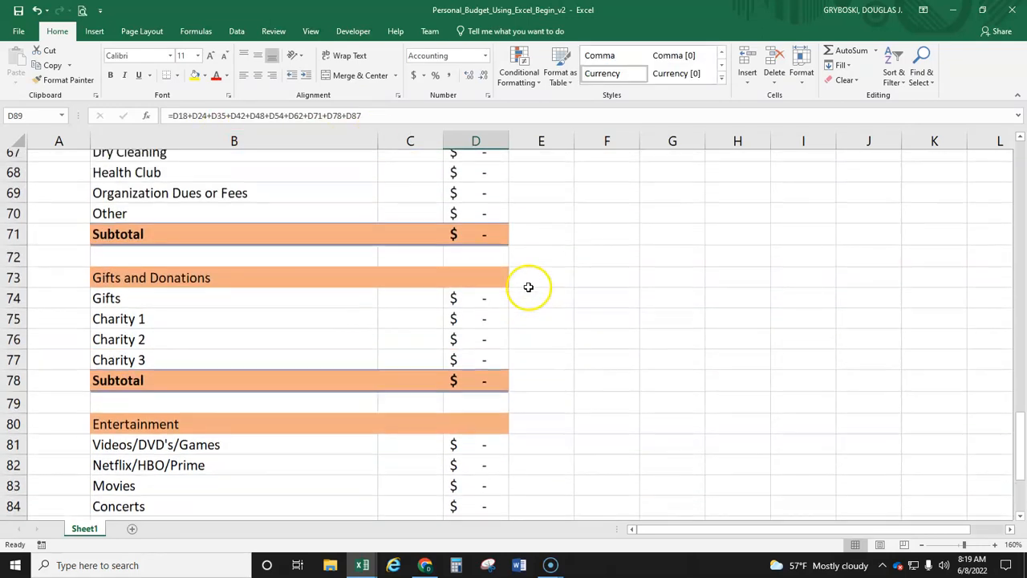
scroll(526, 293, "up", 3)
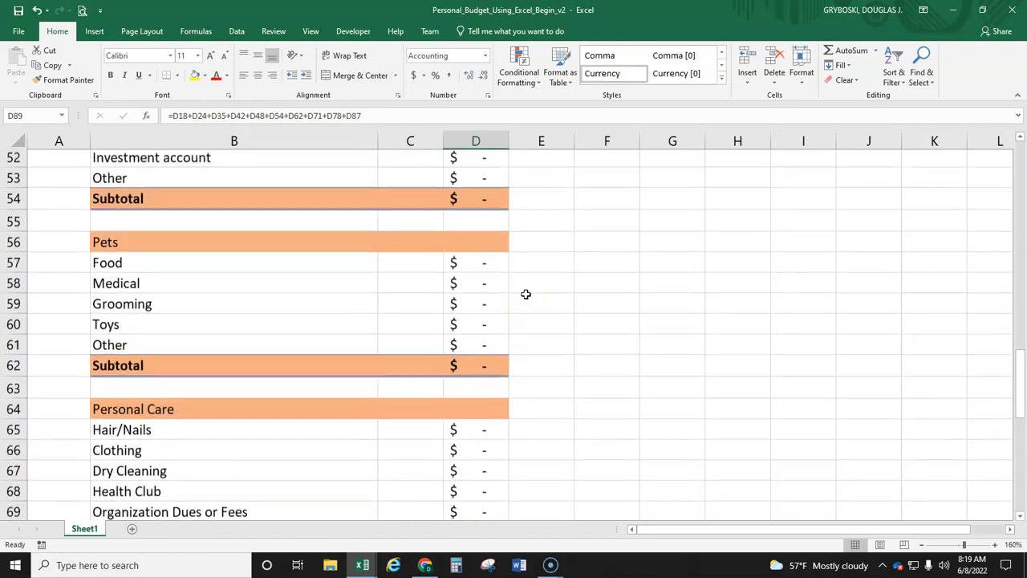
scroll(526, 294, "up", 3)
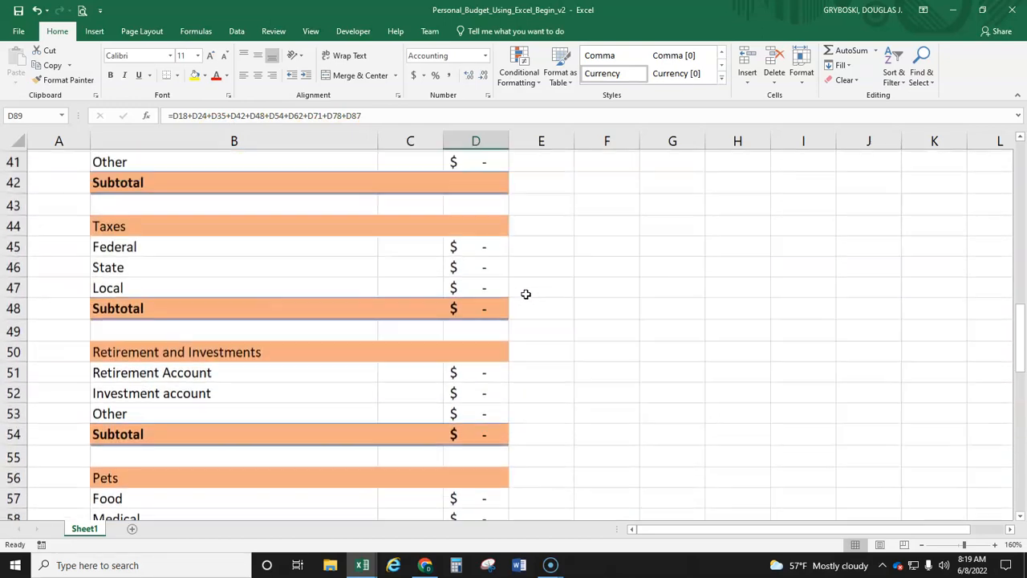
scroll(526, 293, "up", 2)
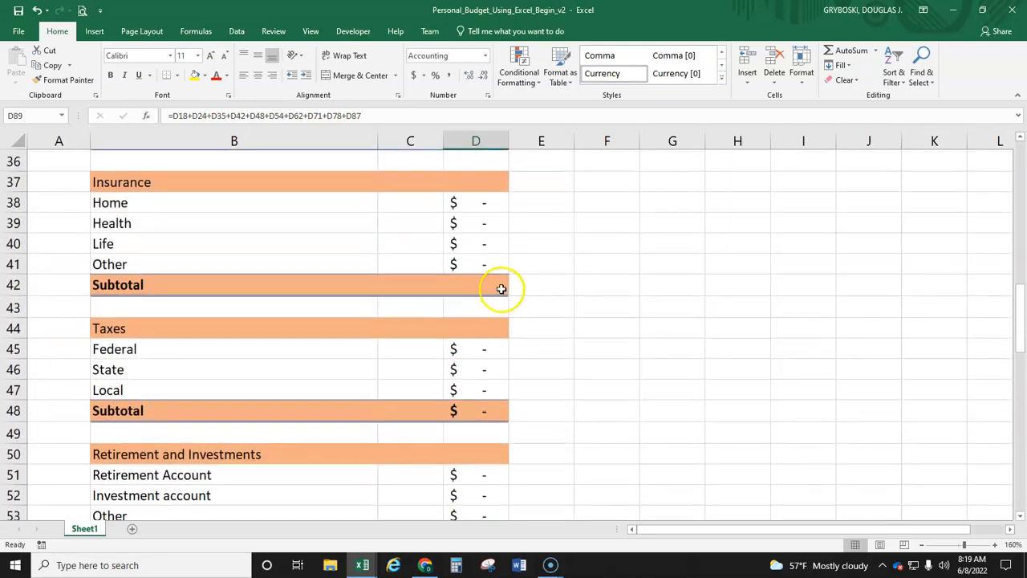
left_click(491, 285)
left_click(841, 51)
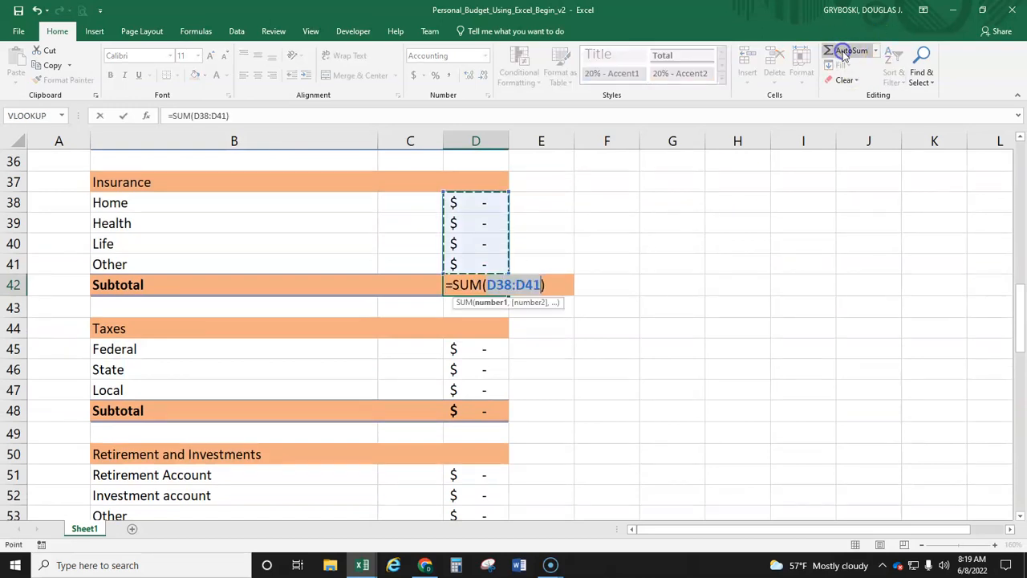
key("Return")
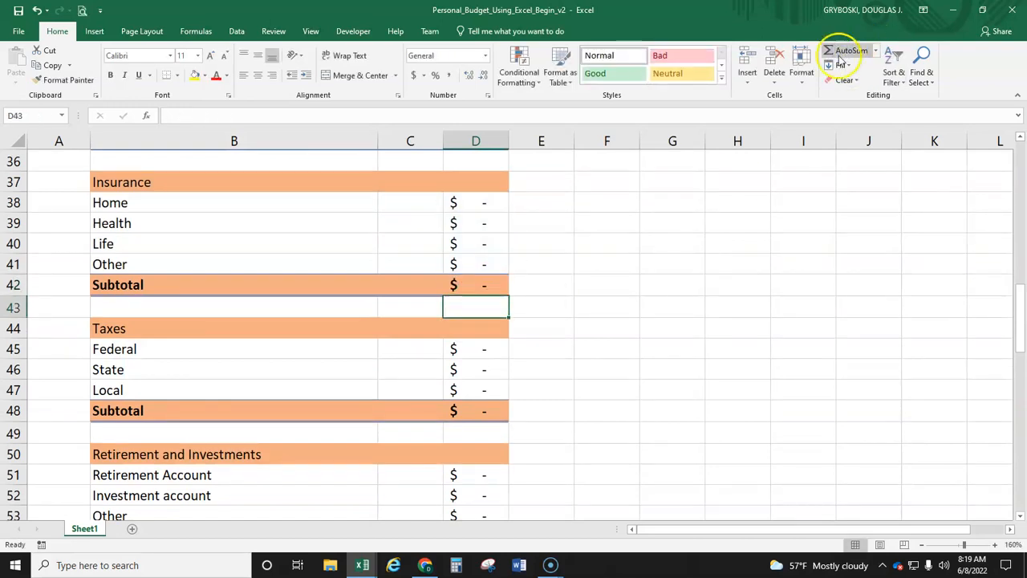
Step: Start the Total Income Minus Total Expenses formula in D91 with the Total Monthly Income cell, =D6
scroll(551, 291, "down", 8)
scroll(542, 312, "down", 8)
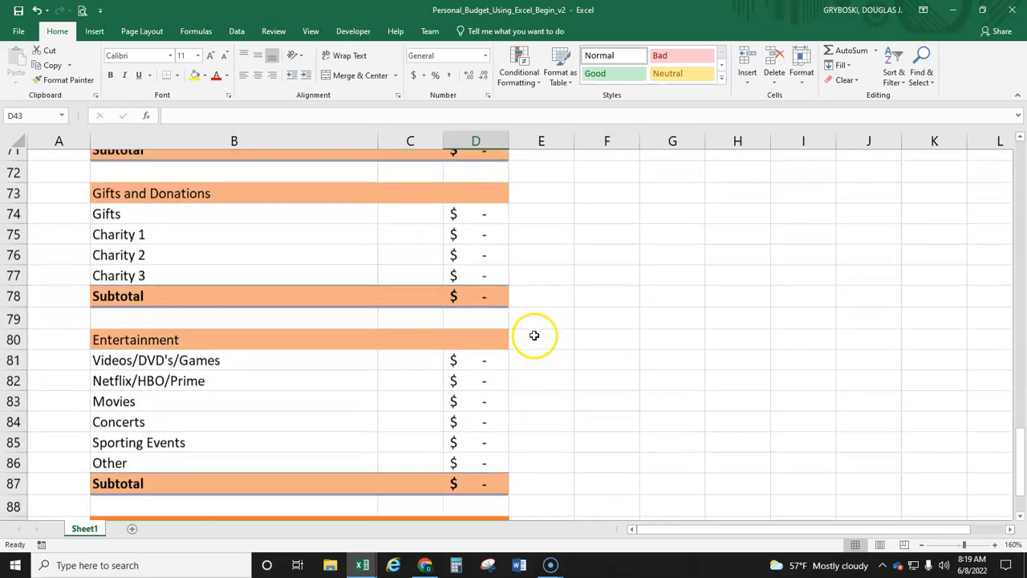
left_click(480, 264)
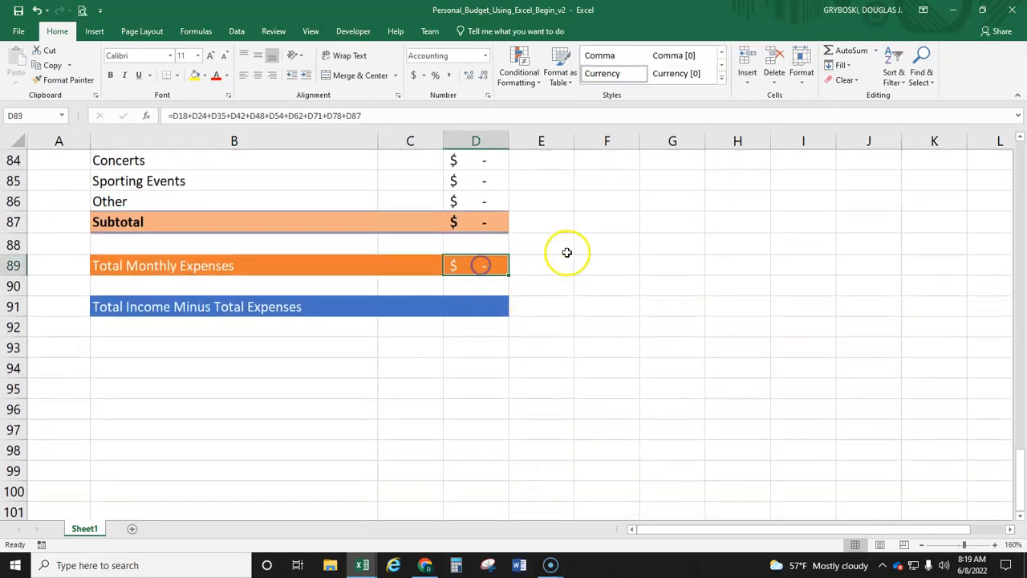
left_click(464, 308)
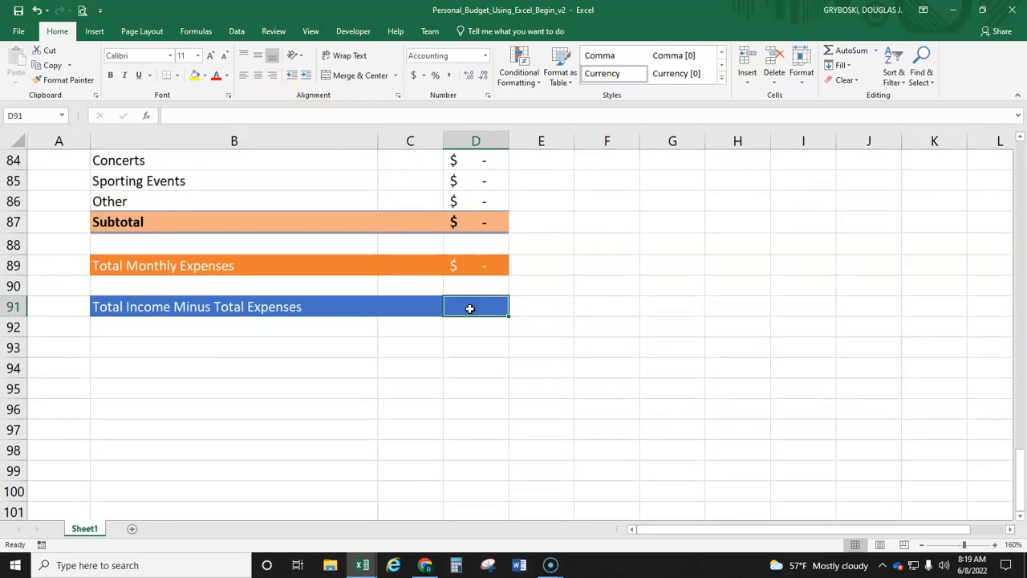
type("=")
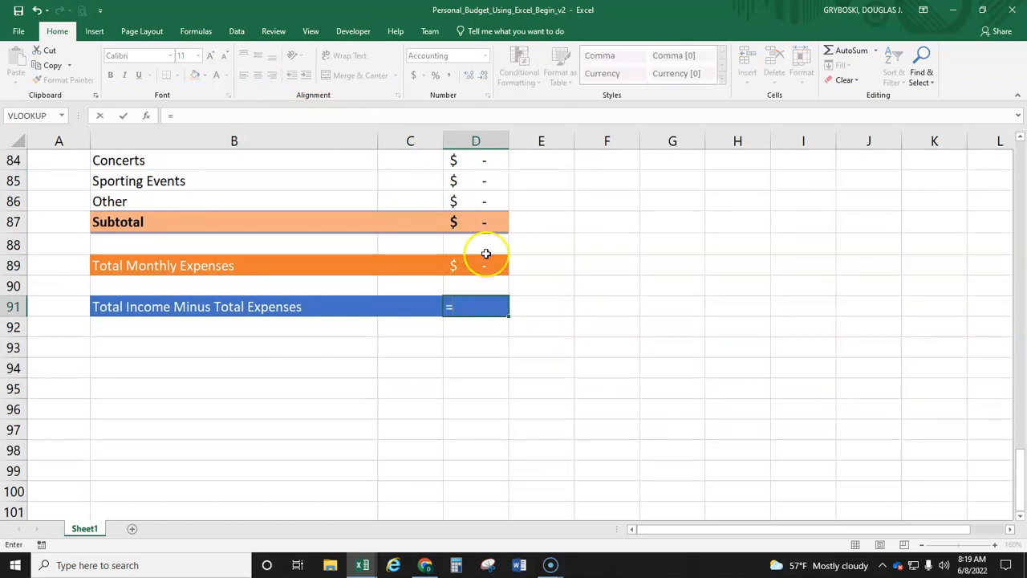
scroll(546, 264, "up", 20)
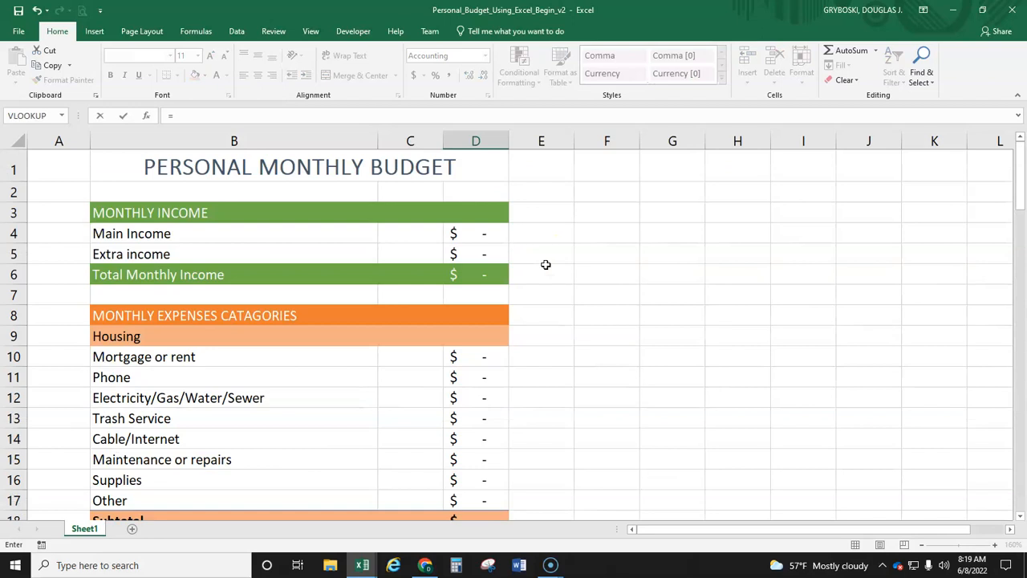
left_click(486, 276)
Step: Complete the D91 formula by subtracting Total Monthly Expenses as =D6-D89, enter it and check it
scroll(573, 305, "down", 20)
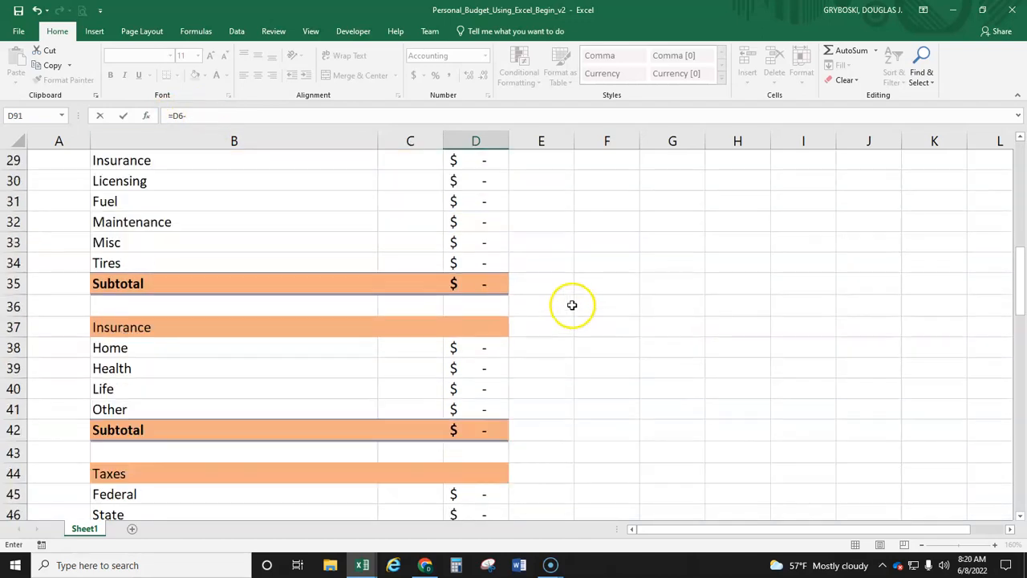
scroll(568, 310, "down", 5)
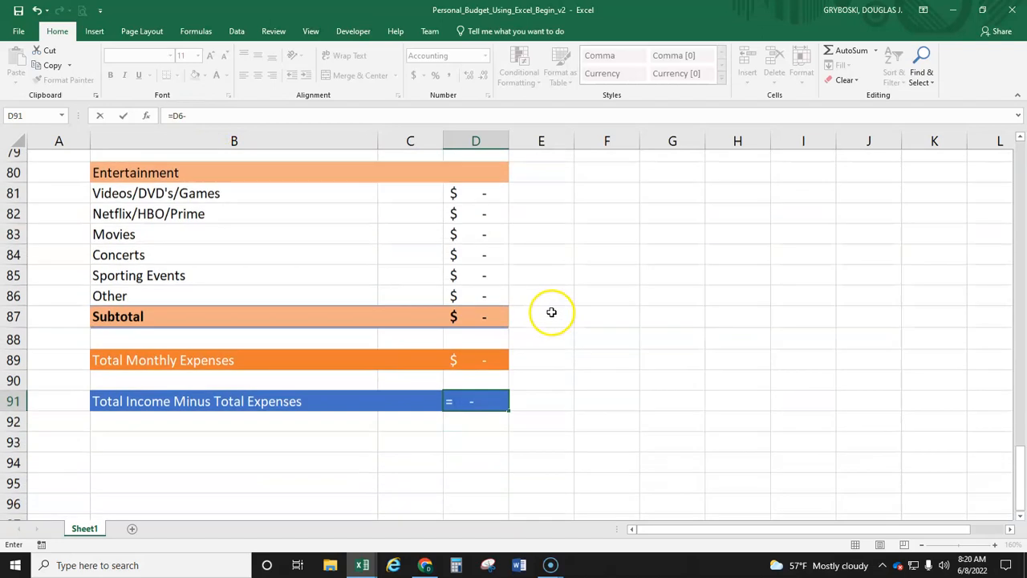
left_click(474, 327)
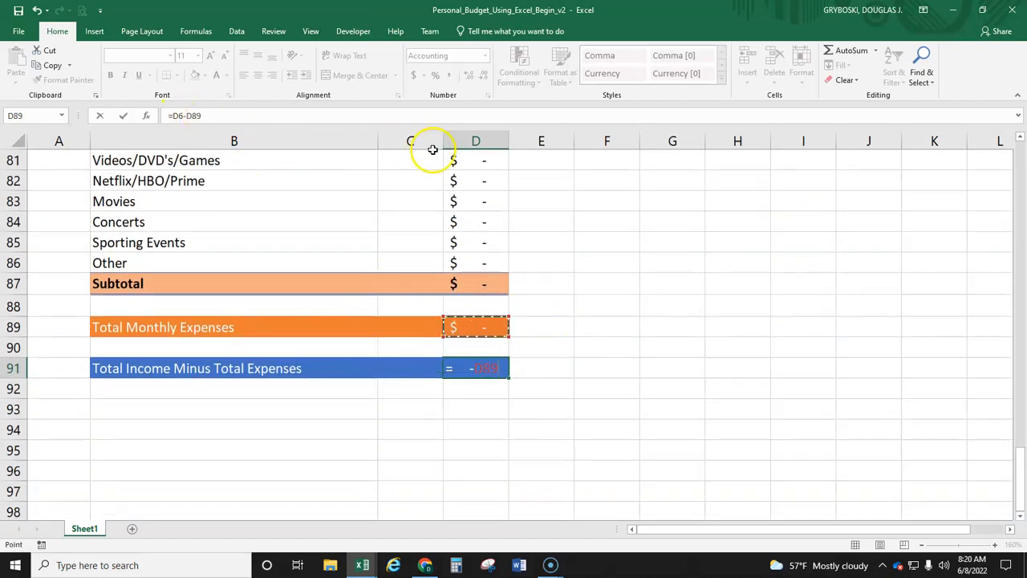
key("Return")
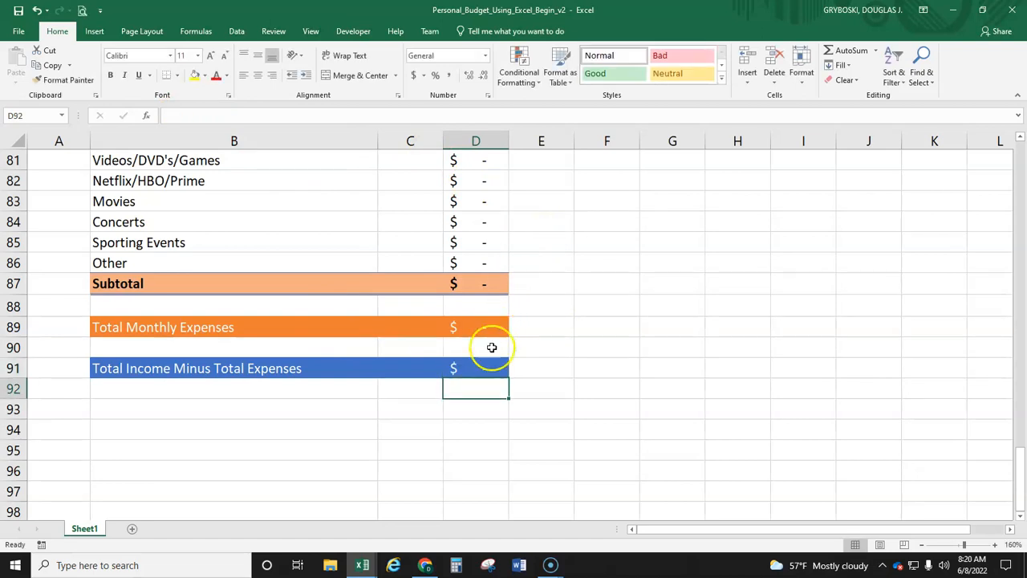
left_click(488, 368)
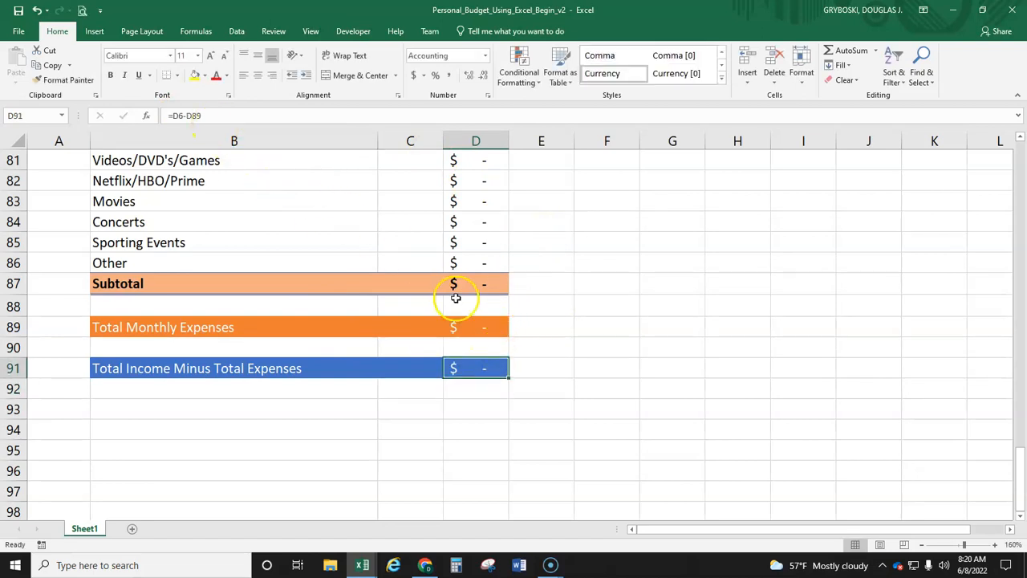
left_click(526, 360)
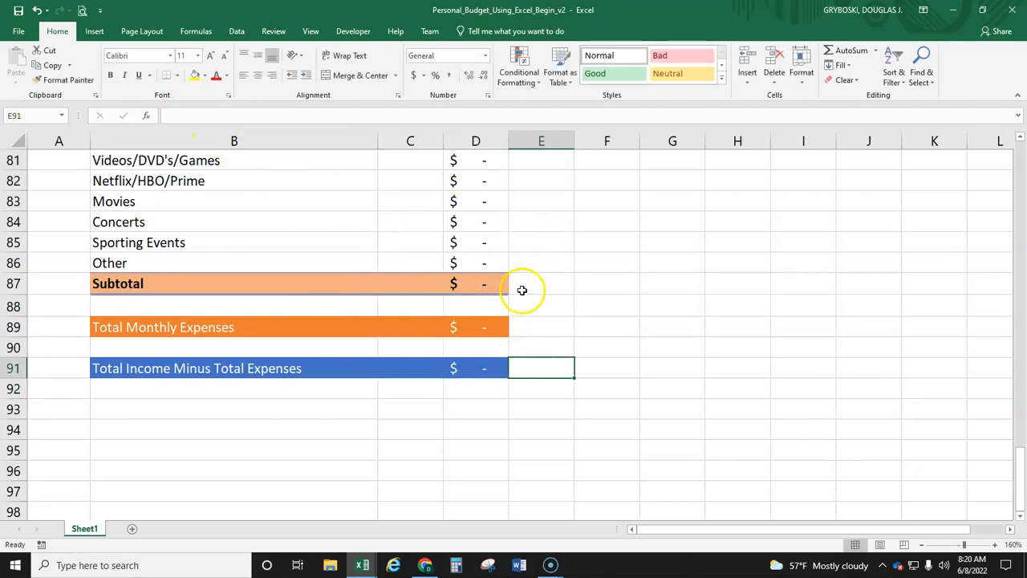